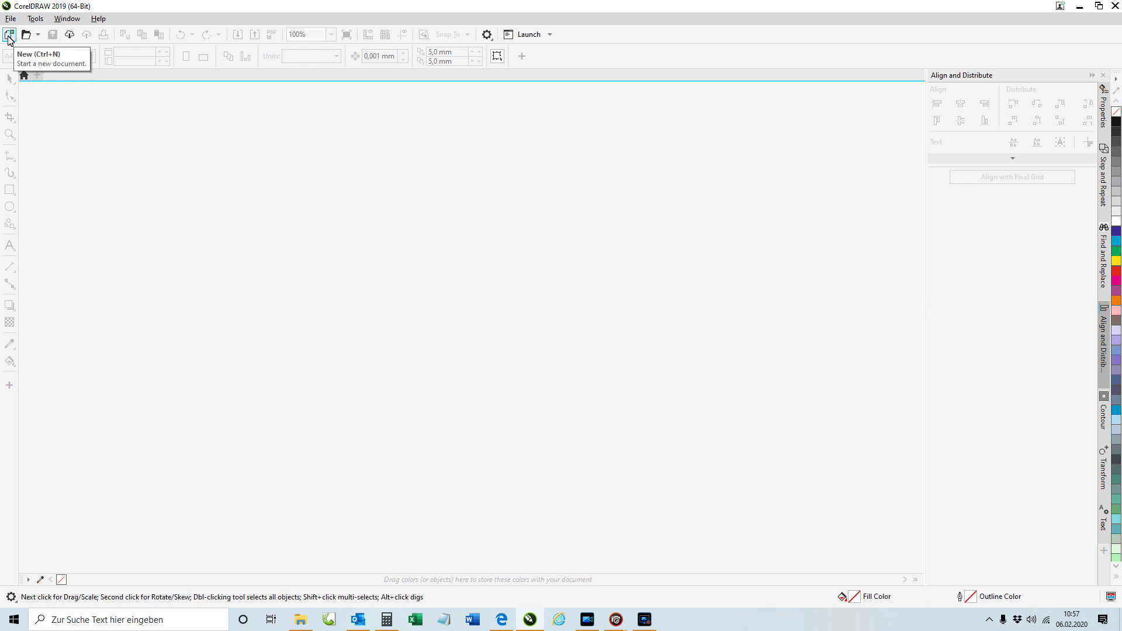
Create a new blank document with an A4 page size
click(8, 35)
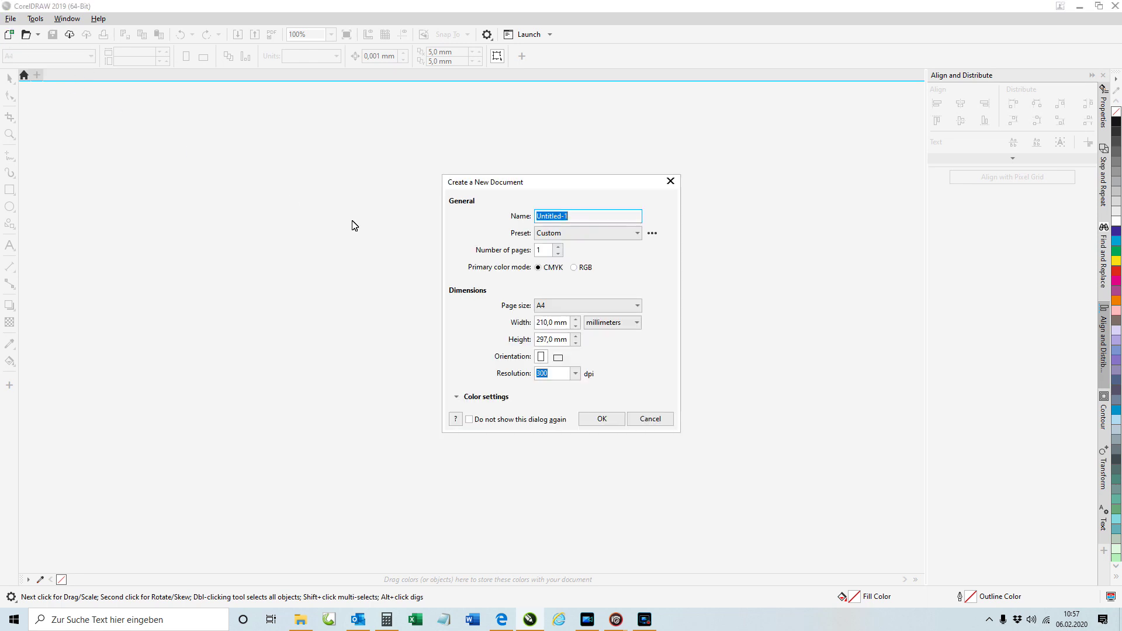
click(637, 305)
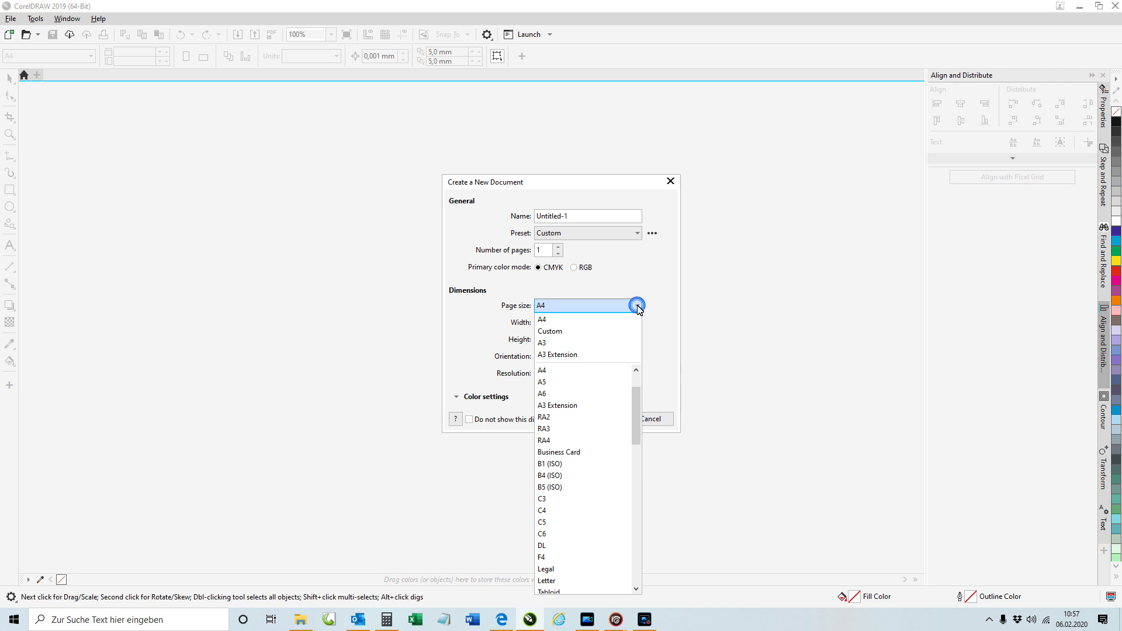
click(588, 321)
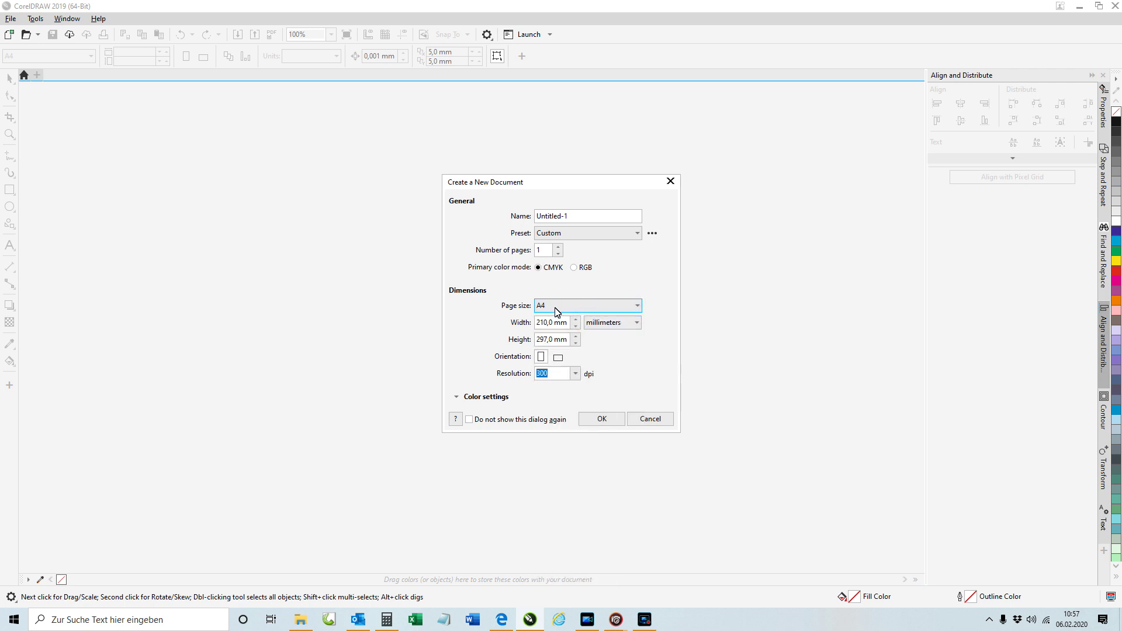
click(602, 419)
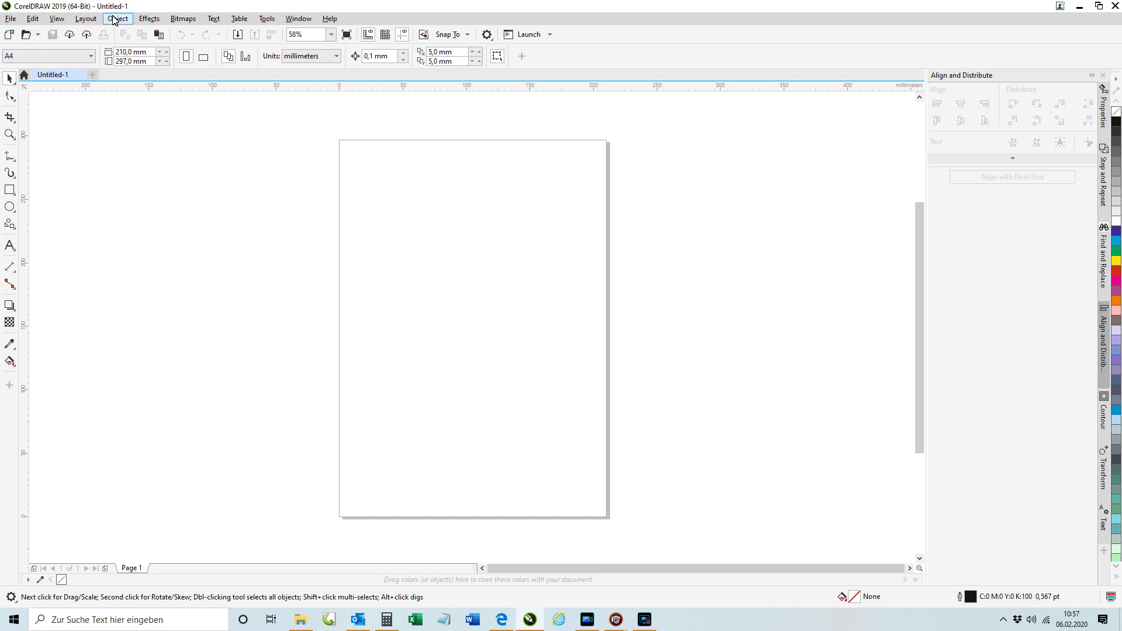
Import the parrot photo _DSC0385.JPG and place it on the page
click(12, 21)
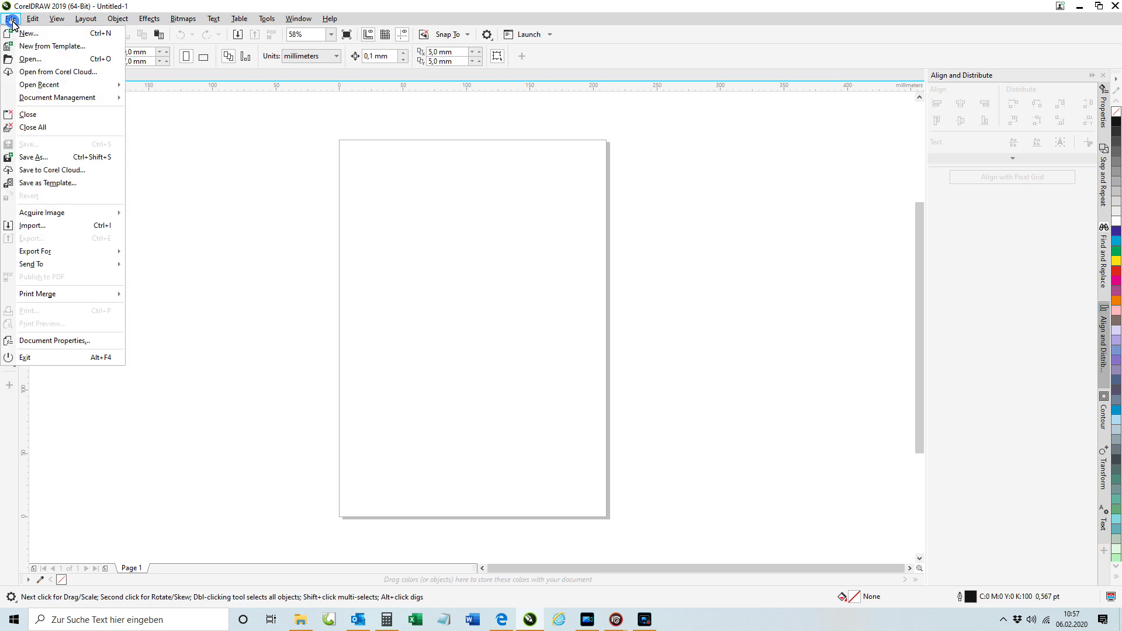
click(36, 226)
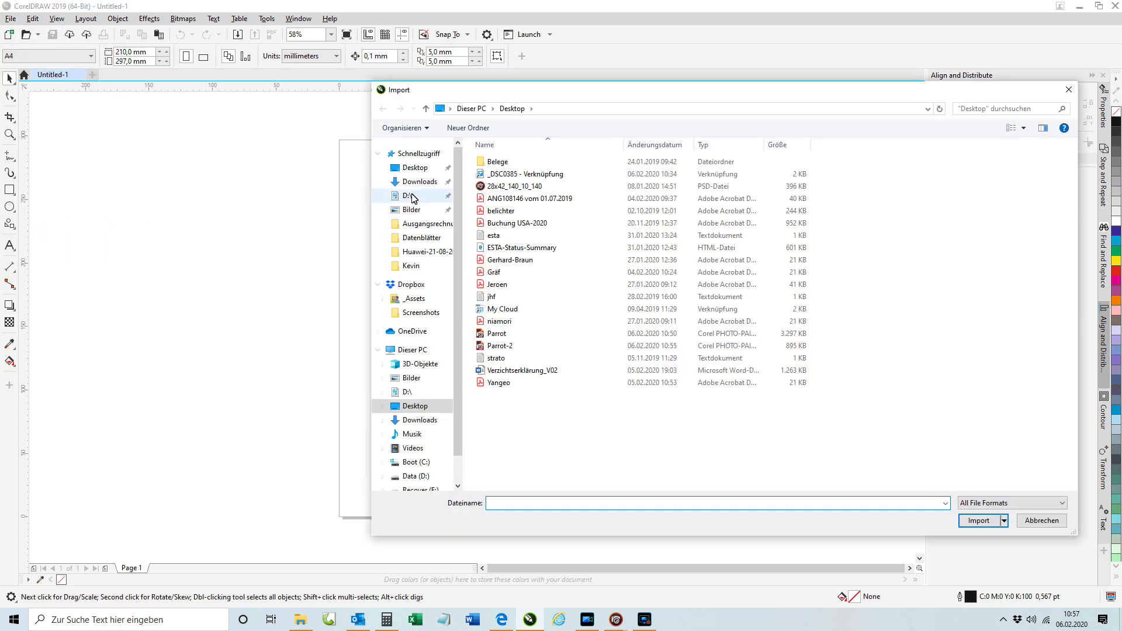
click(496, 176)
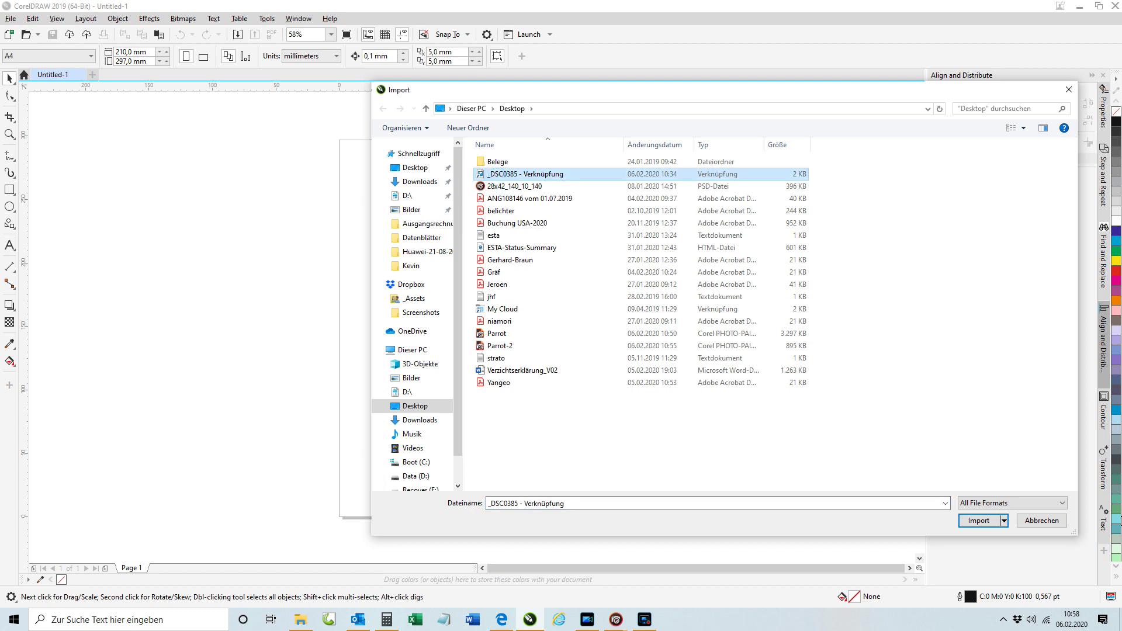
click(986, 522)
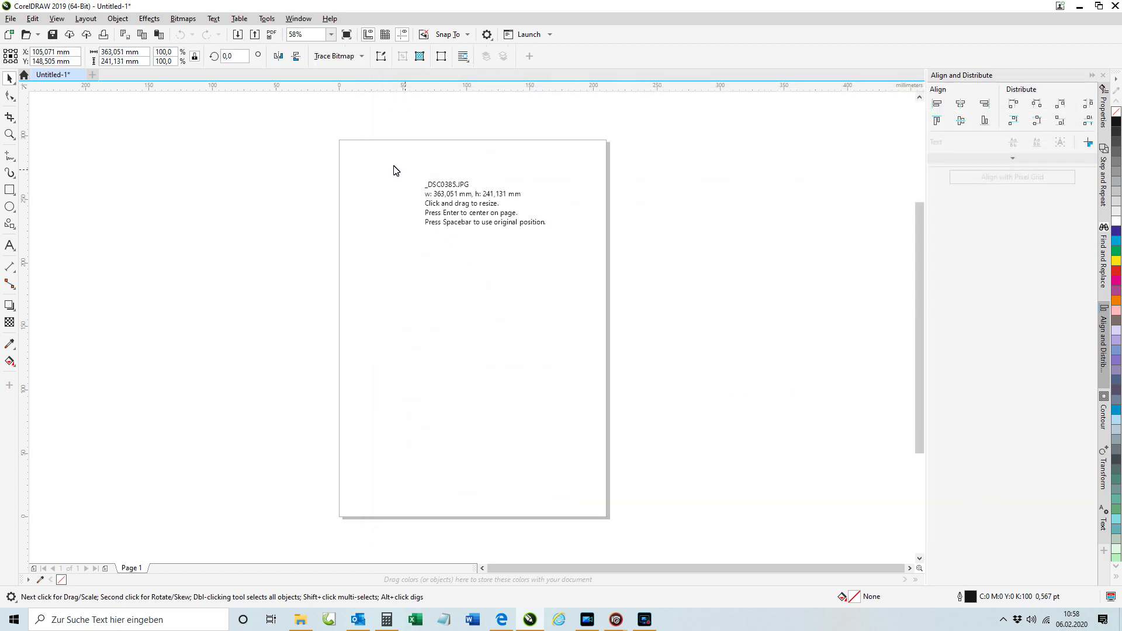
click(354, 153)
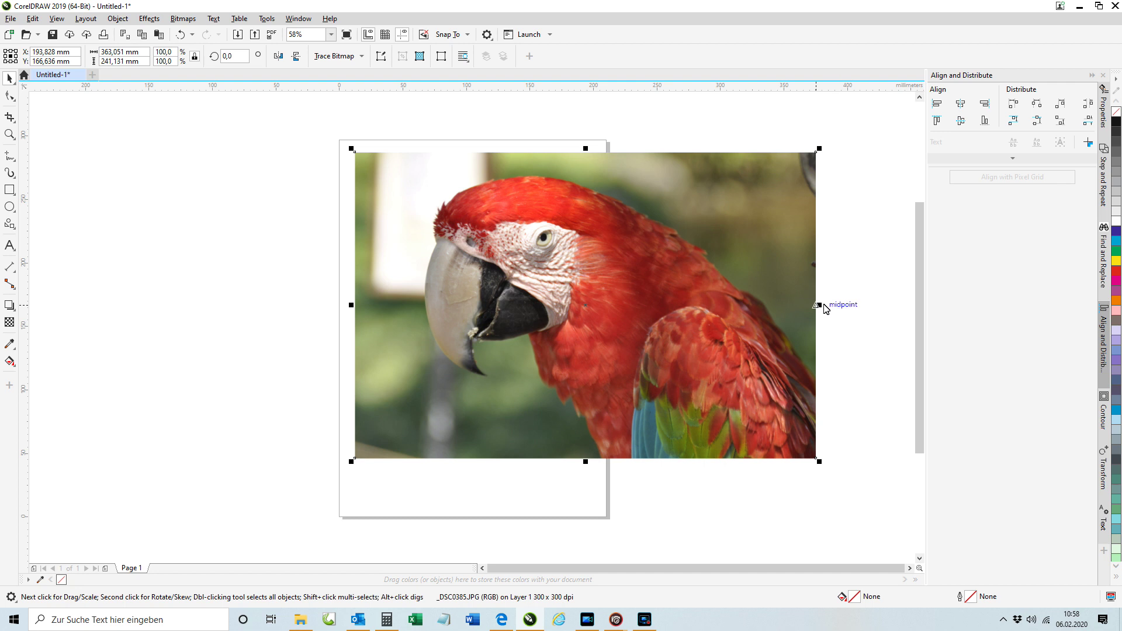
Scale the photo to 100 mm wide and move it near the top of the page
drag(820, 149, 780, 174)
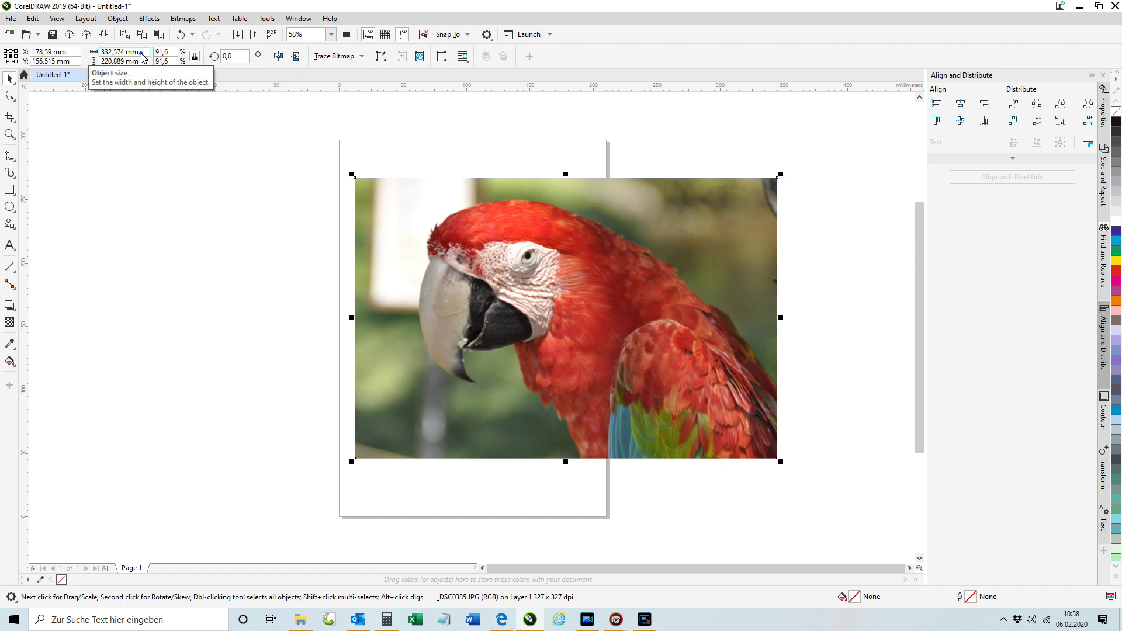
click(102, 52)
text(1)
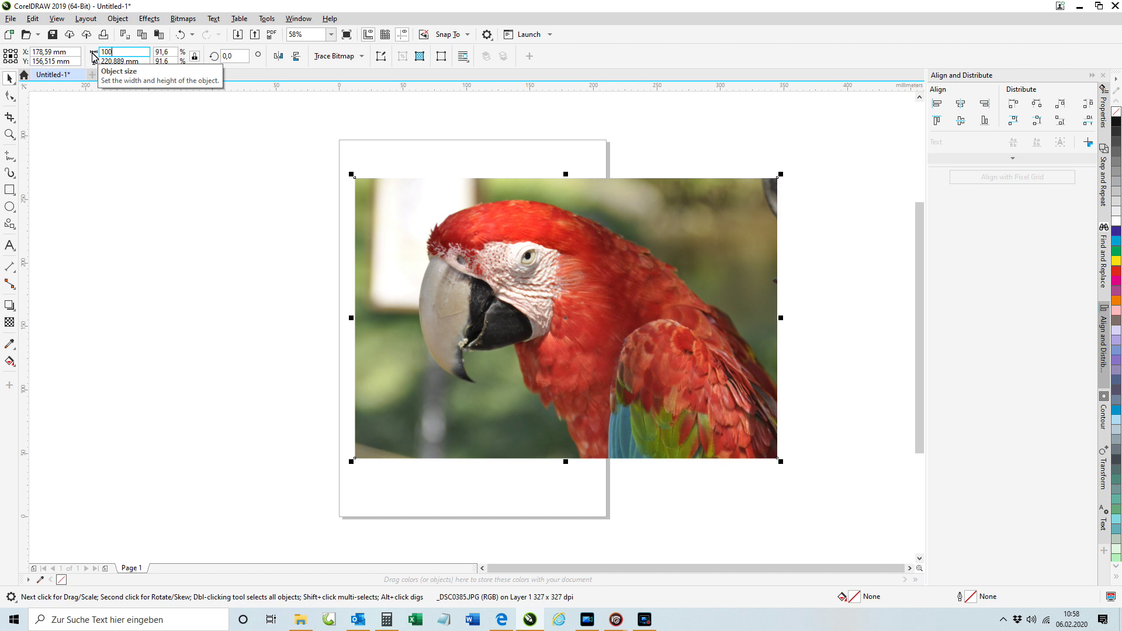
text(00)
key(Return)
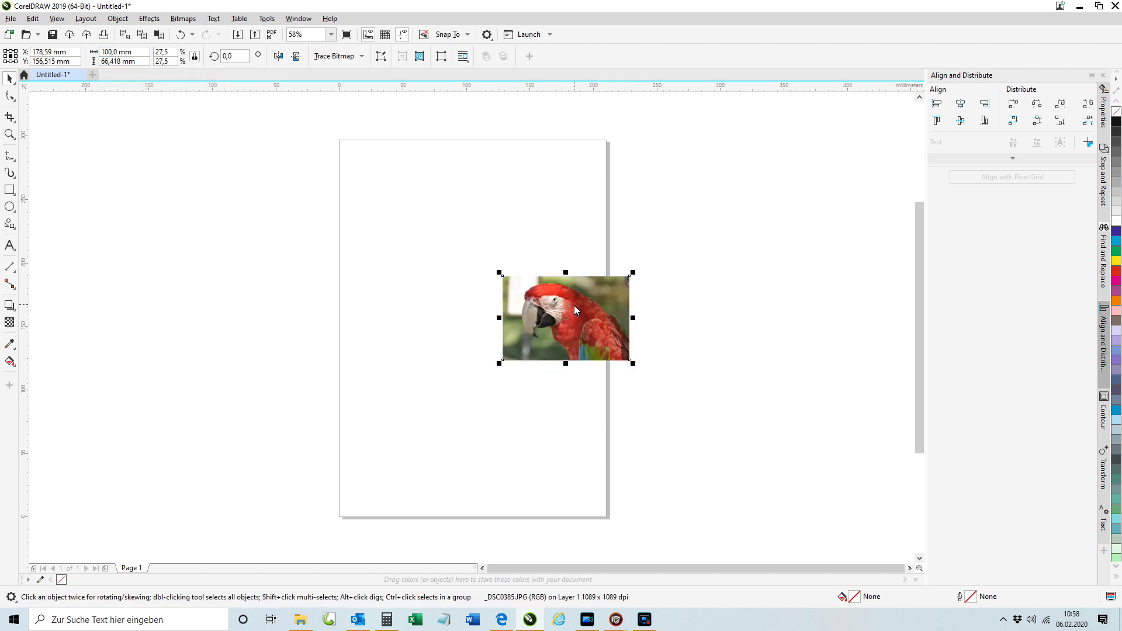
drag(557, 290, 480, 212)
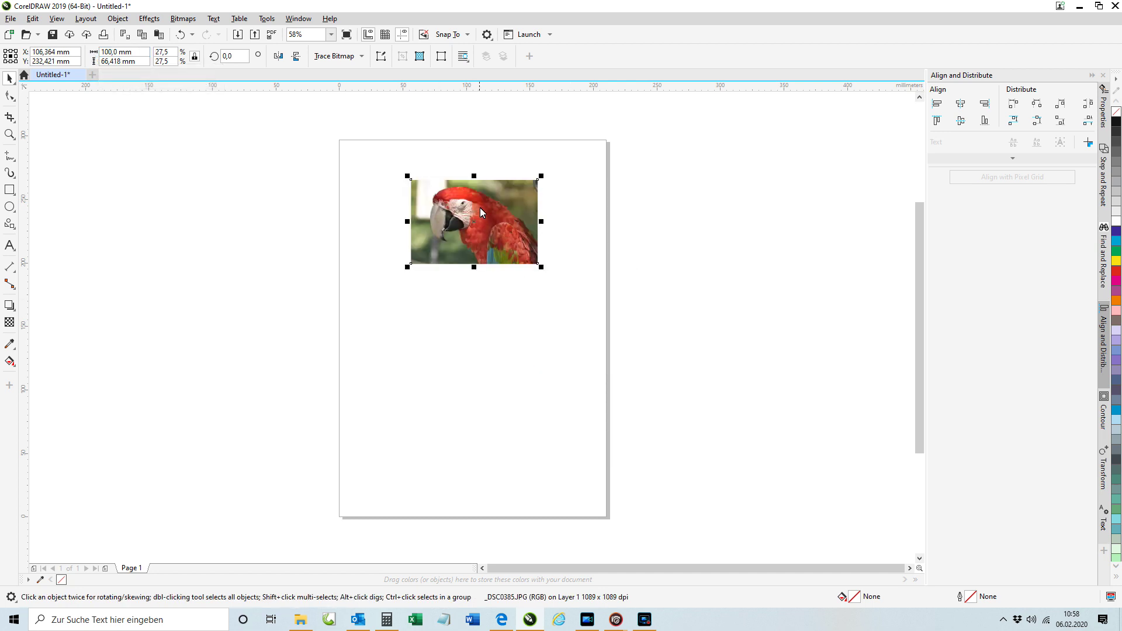
scroll(471, 209, up, 2)
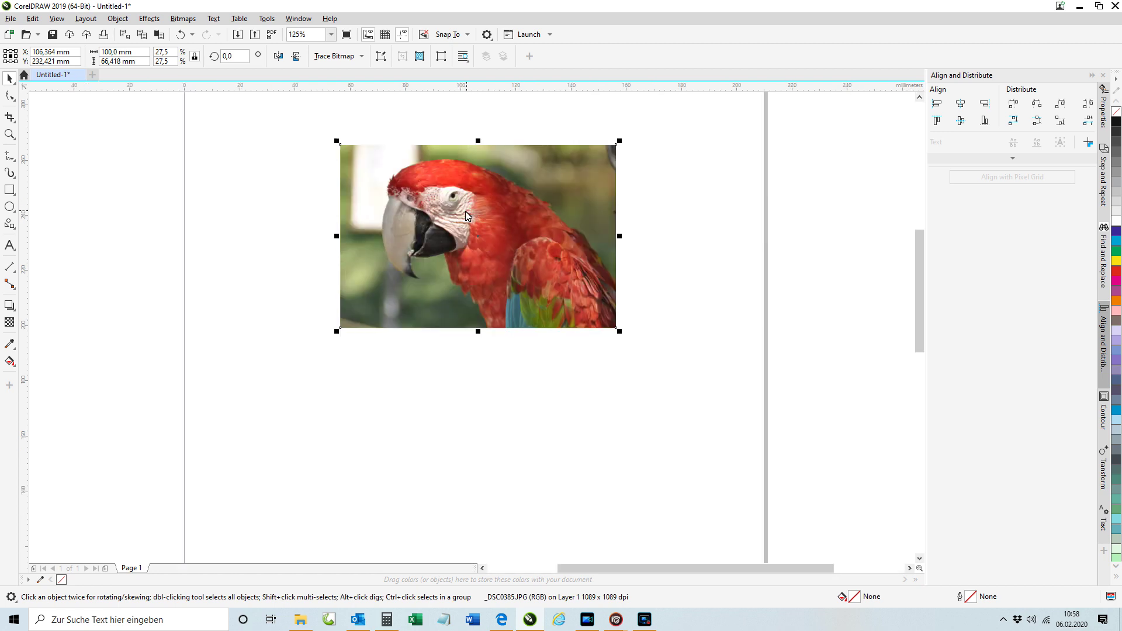
Convert the parrot photo to a 300 dpi CMYK bitmap and open it for editing in PHOTO-PAINT
click(195, 23)
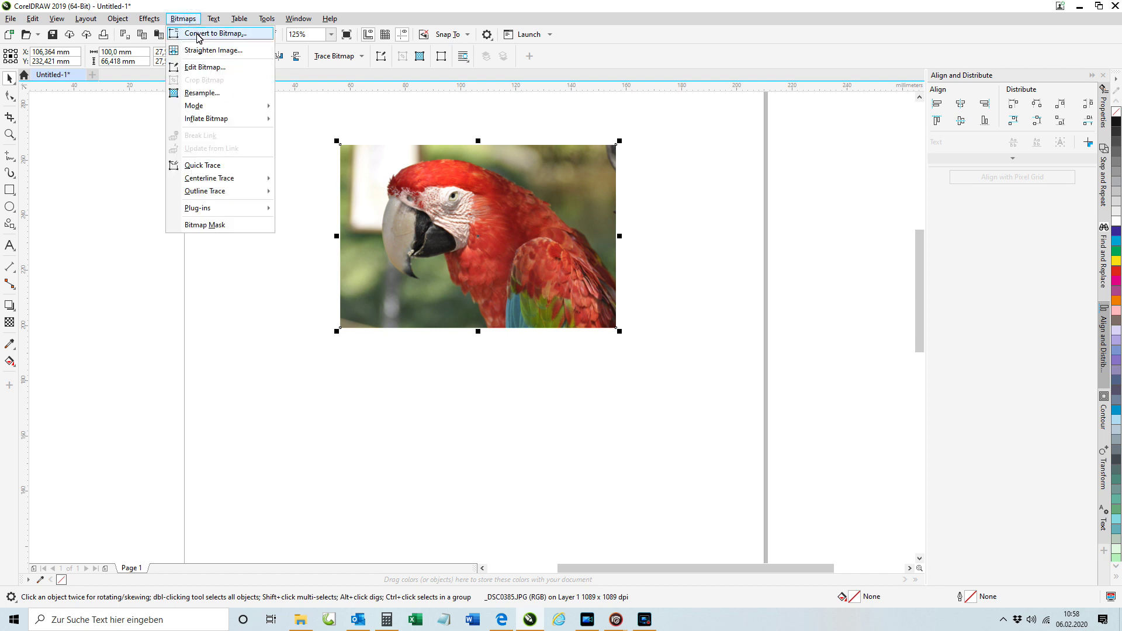
click(197, 35)
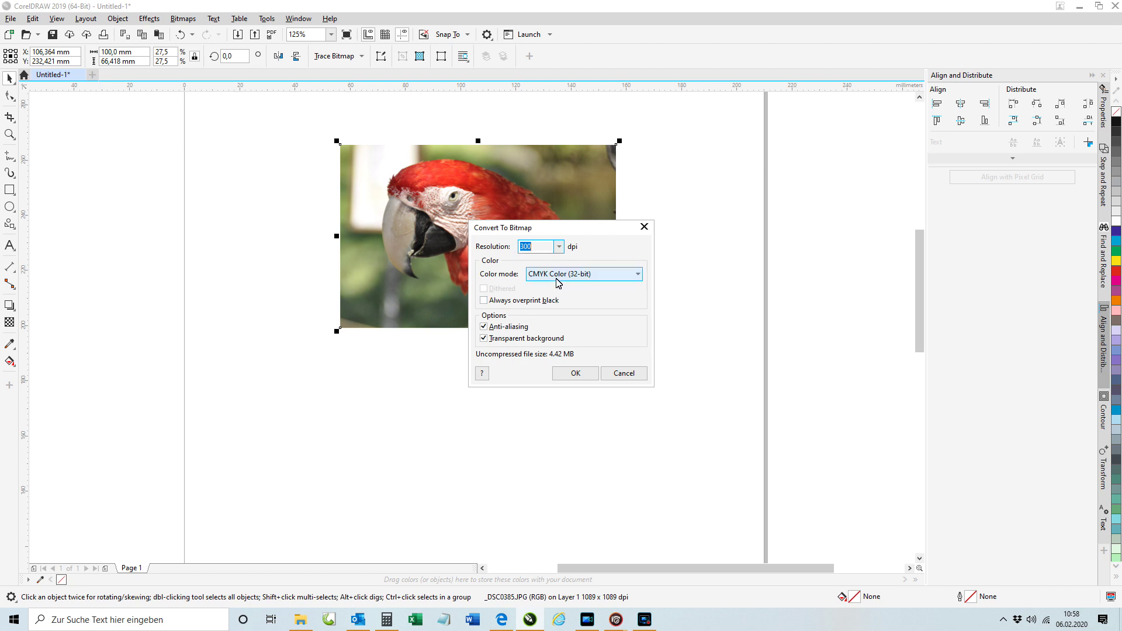
click(576, 374)
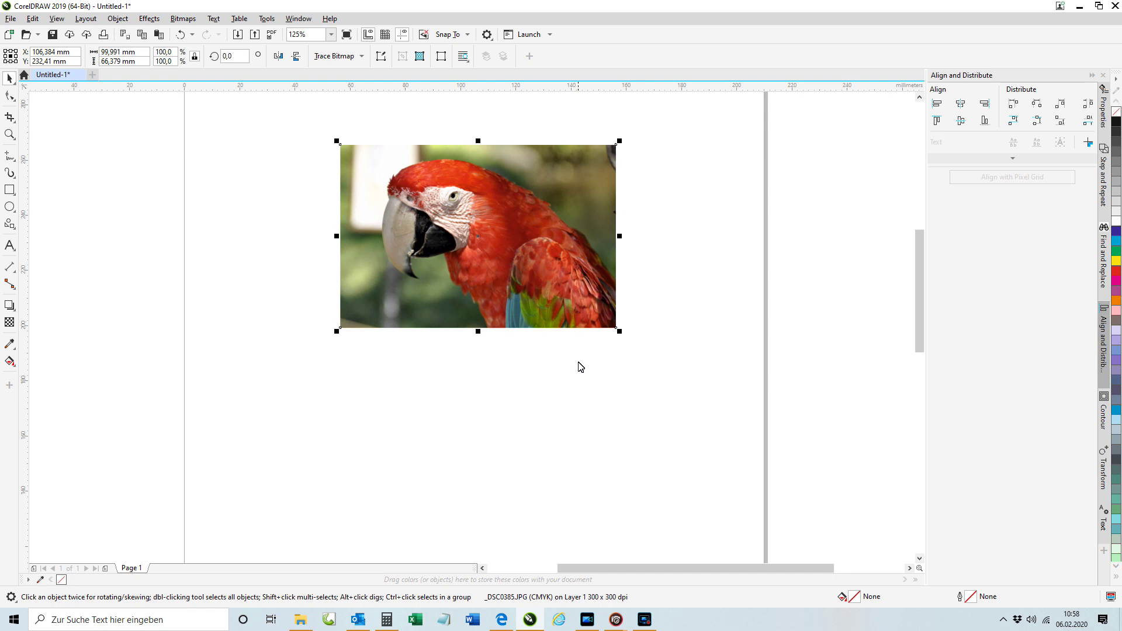
click(387, 57)
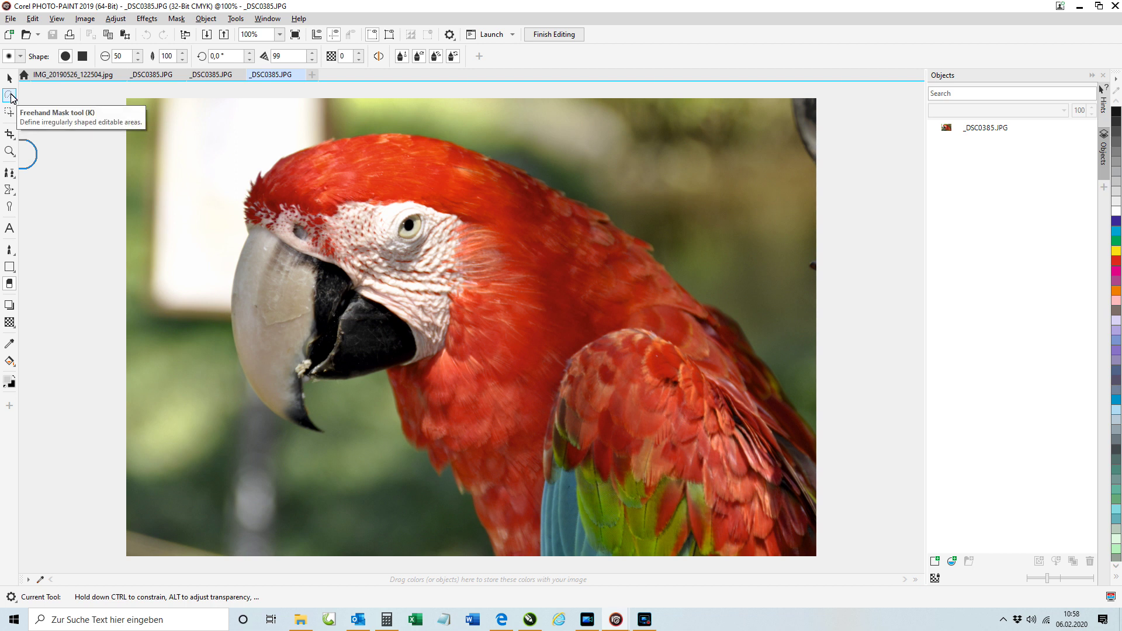
Erase the pale background along the upper-left edge with the Eraser tool
click(10, 284)
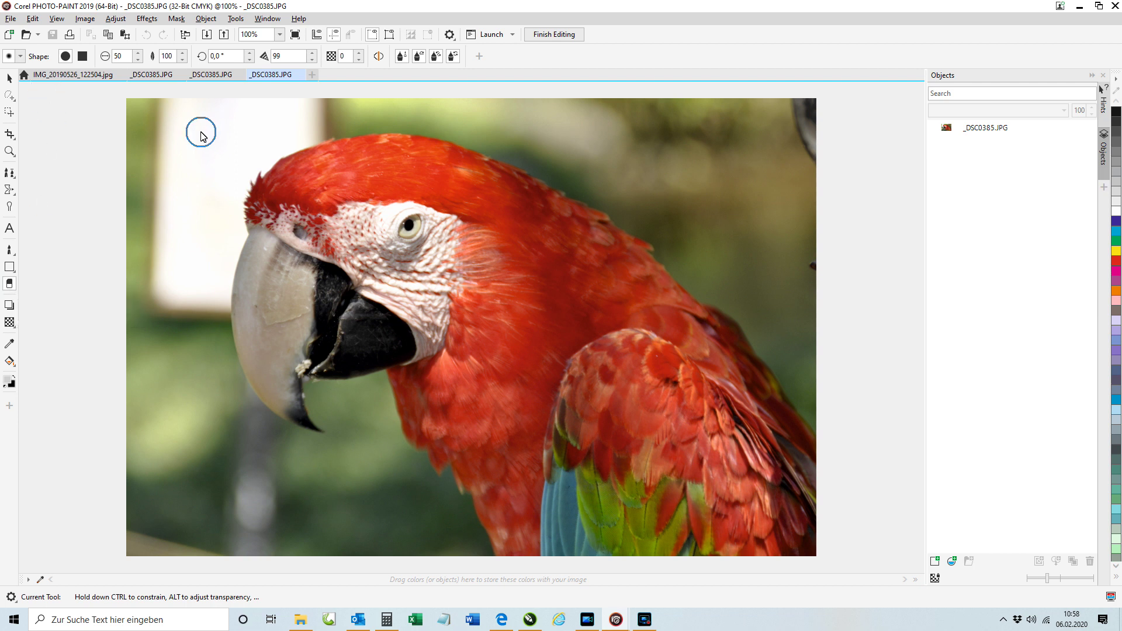
mouse_move(182, 208)
mouse_down()
mouse_move(151, 221)
mouse_move(171, 151)
mouse_move(142, 200)
mouse_move(92, 243)
mouse_move(112, 170)
mouse_move(154, 140)
mouse_move(128, 175)
mouse_move(152, 217)
mouse_move(135, 217)
mouse_move(109, 273)
mouse_up()
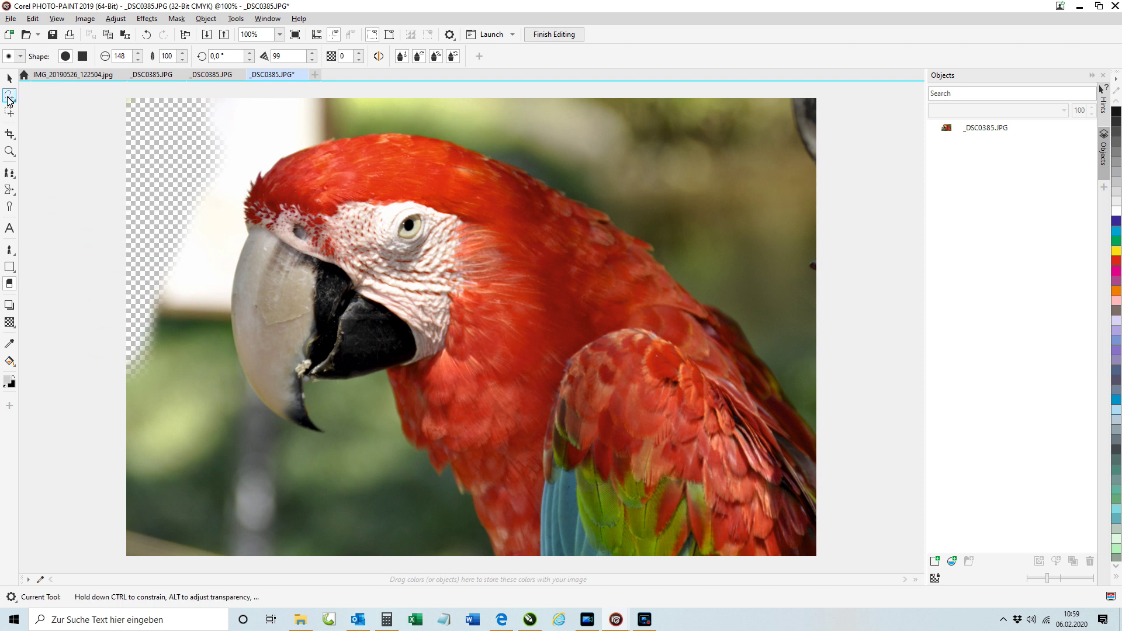
Outline the background patch above the head with a polygon mask feathered to 7
click(9, 96)
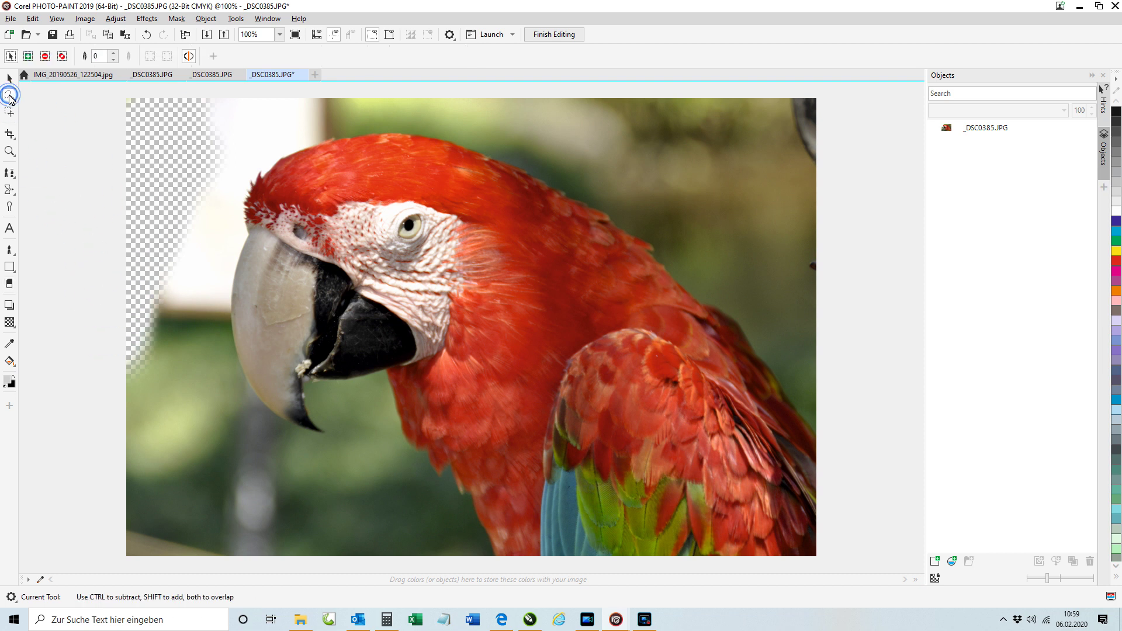
click(308, 116)
click(259, 165)
click(227, 112)
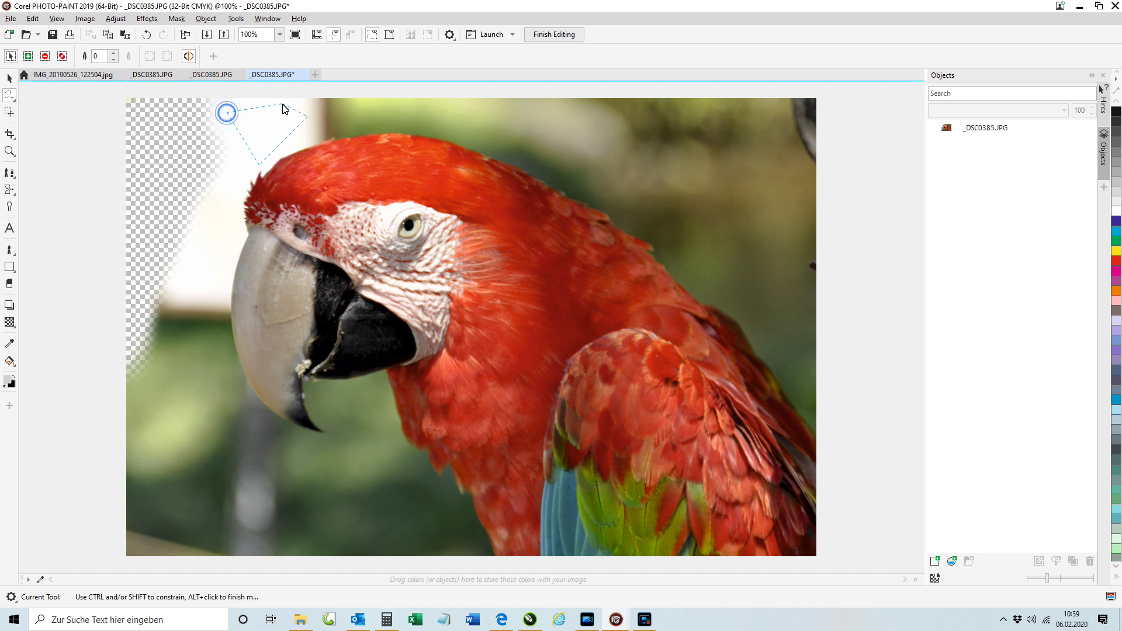
double_click(282, 104)
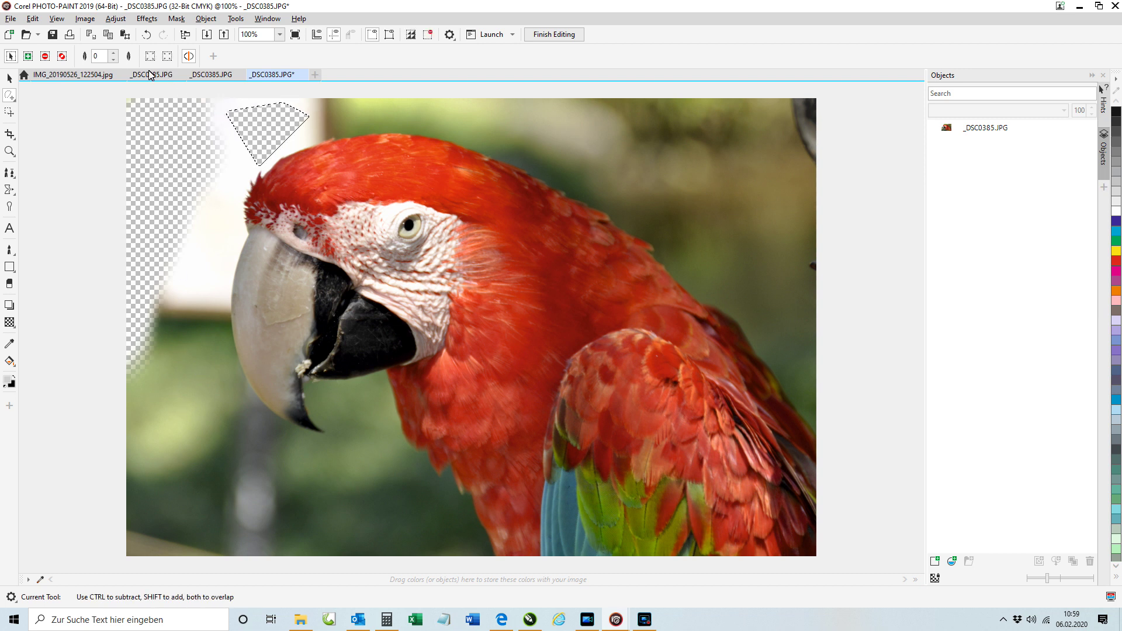
click(115, 58)
click(115, 58)
Mask the background left of the beak and delete it to transparency
click(191, 261)
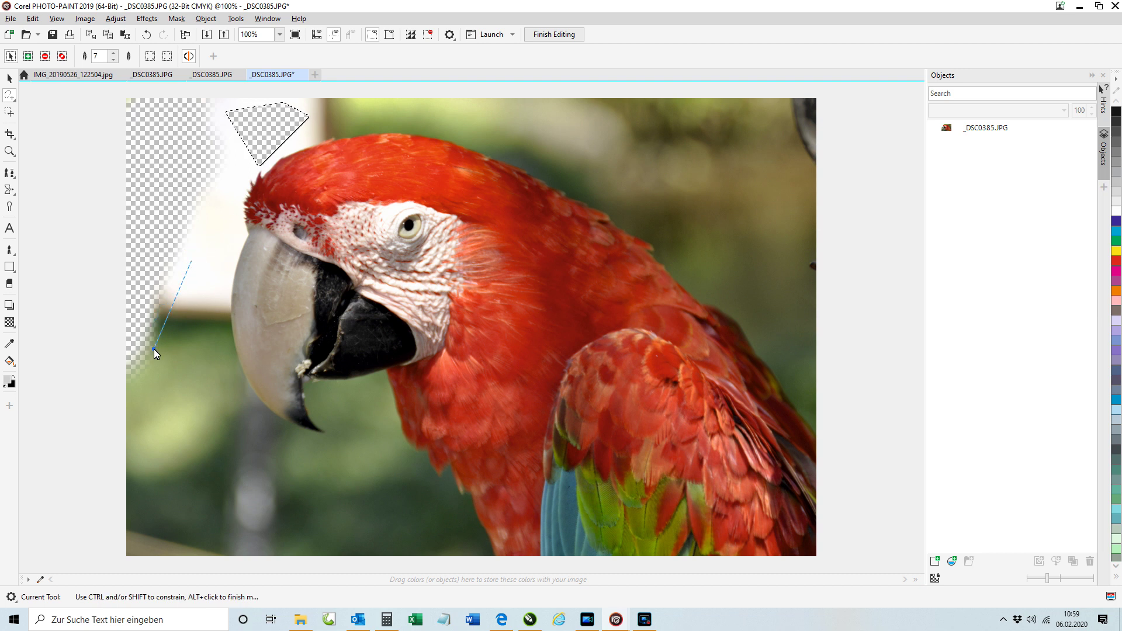
click(154, 349)
click(207, 378)
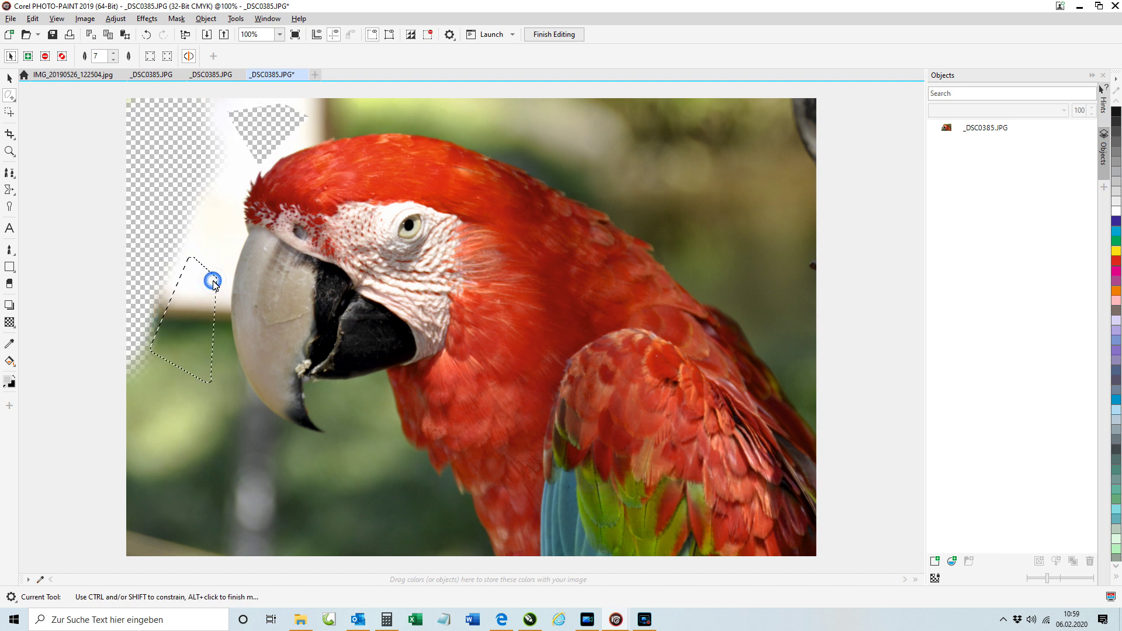
double_click(215, 278)
key(Delete)
Reset mask feathering to 7 and outline the leftover background above the head
scroll(207, 283, up, 2)
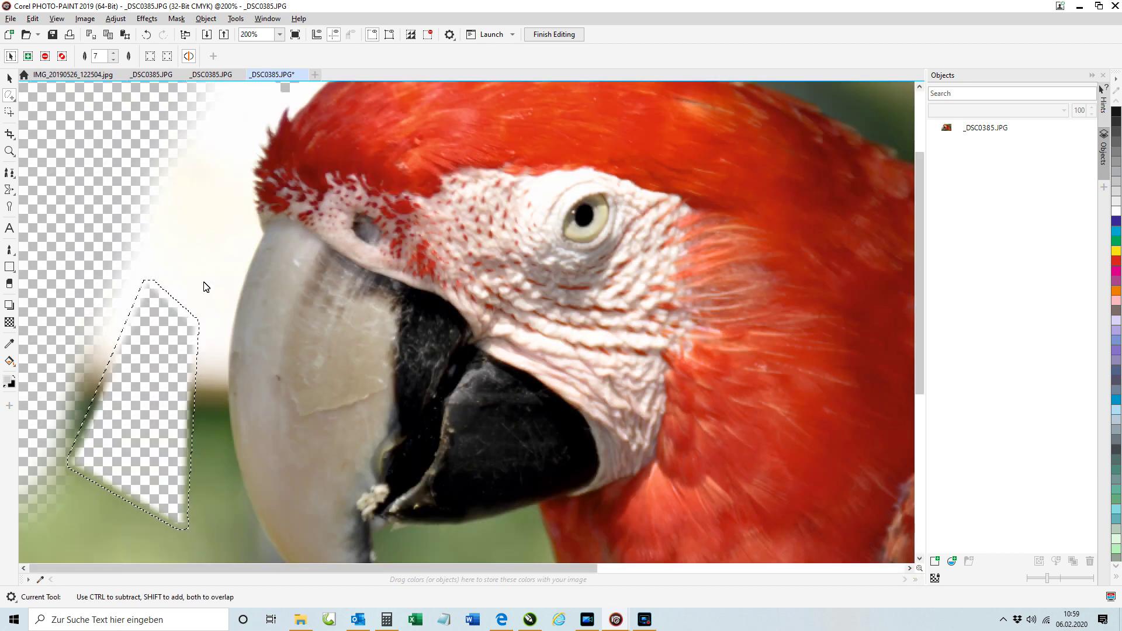
scroll(252, 351, down, 1)
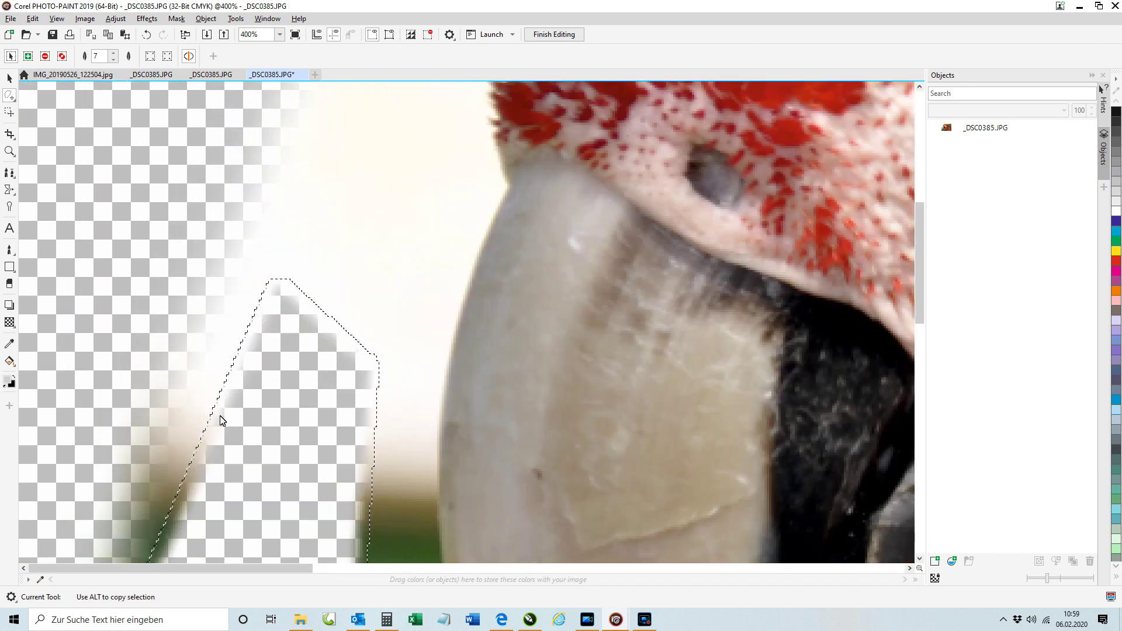
scroll(228, 396, down, 1)
scroll(289, 156, up, 2)
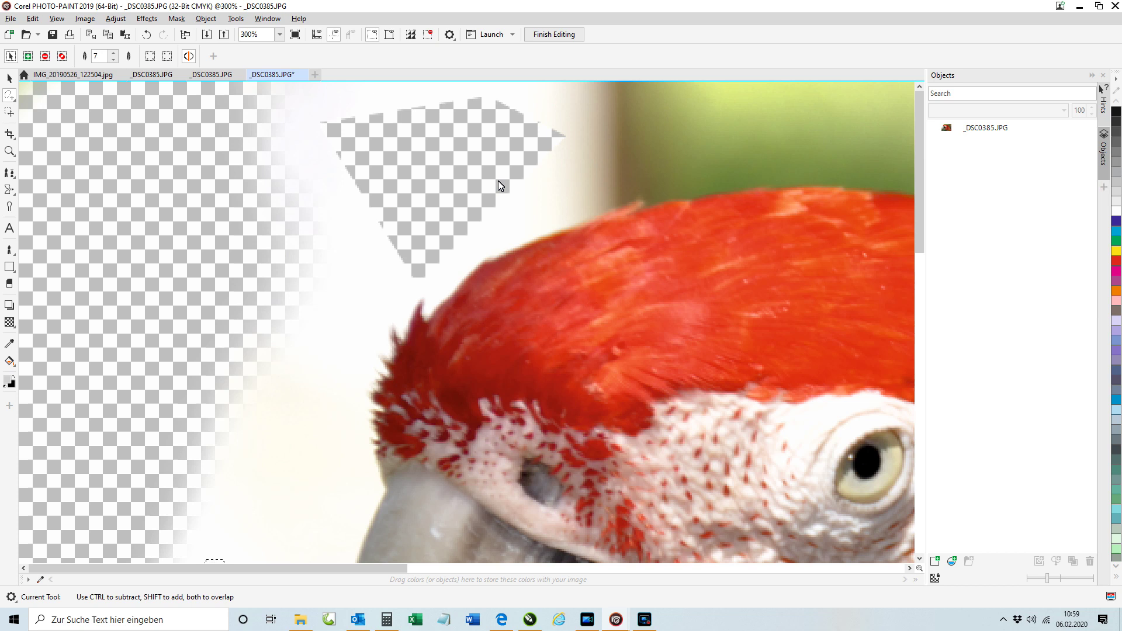
scroll(503, 183, up, 2)
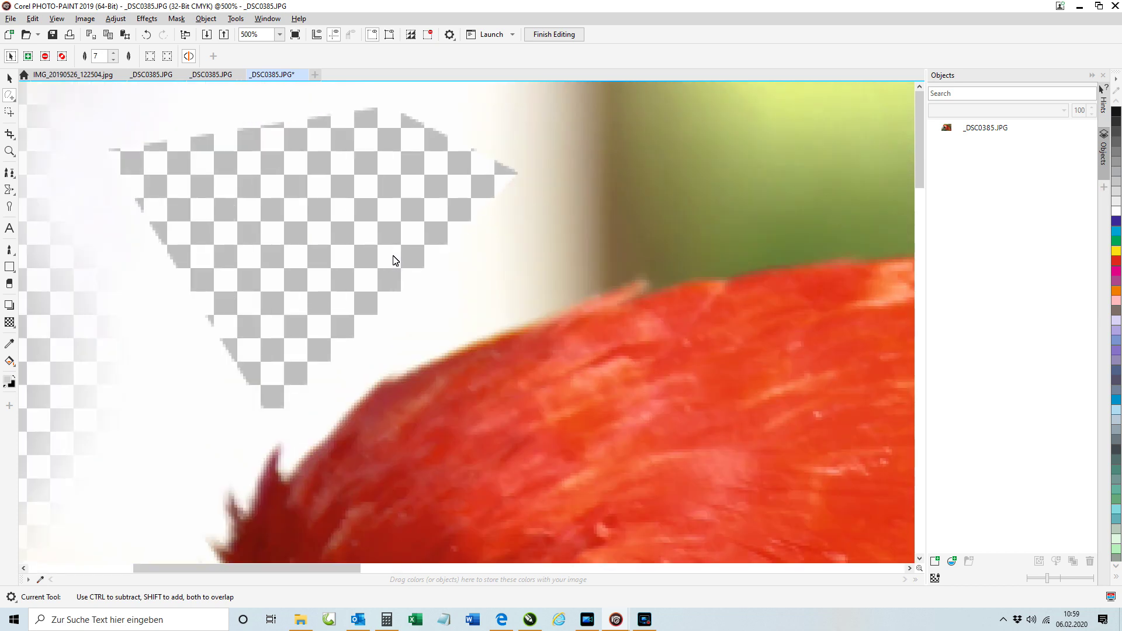
click(114, 59)
scroll(200, 137, down, 2)
scroll(589, 235, up, 1)
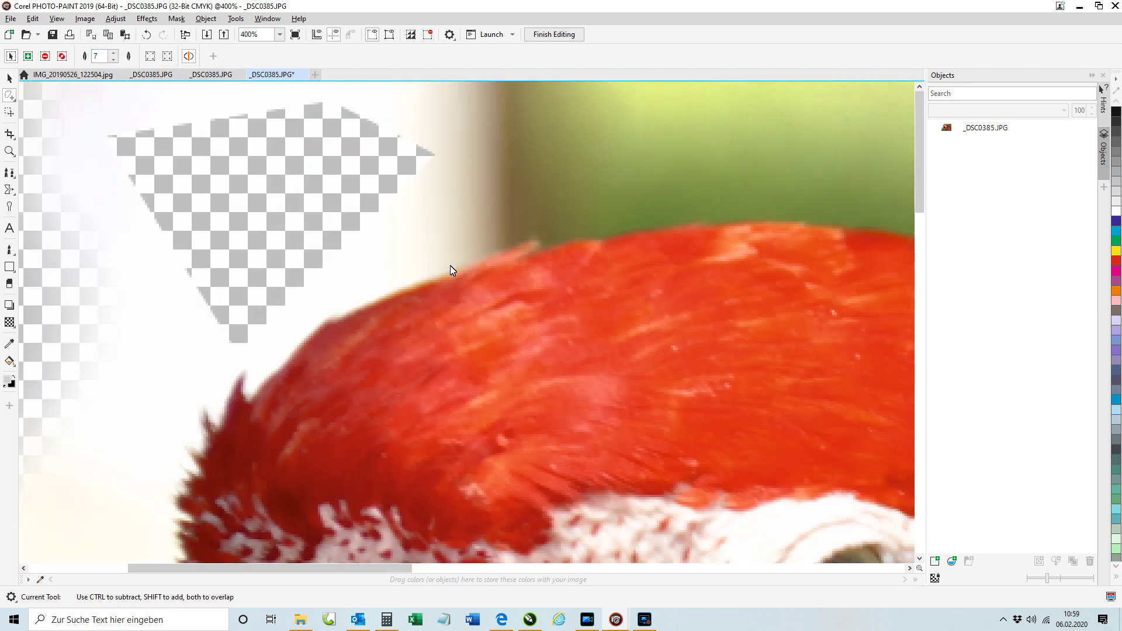
click(455, 266)
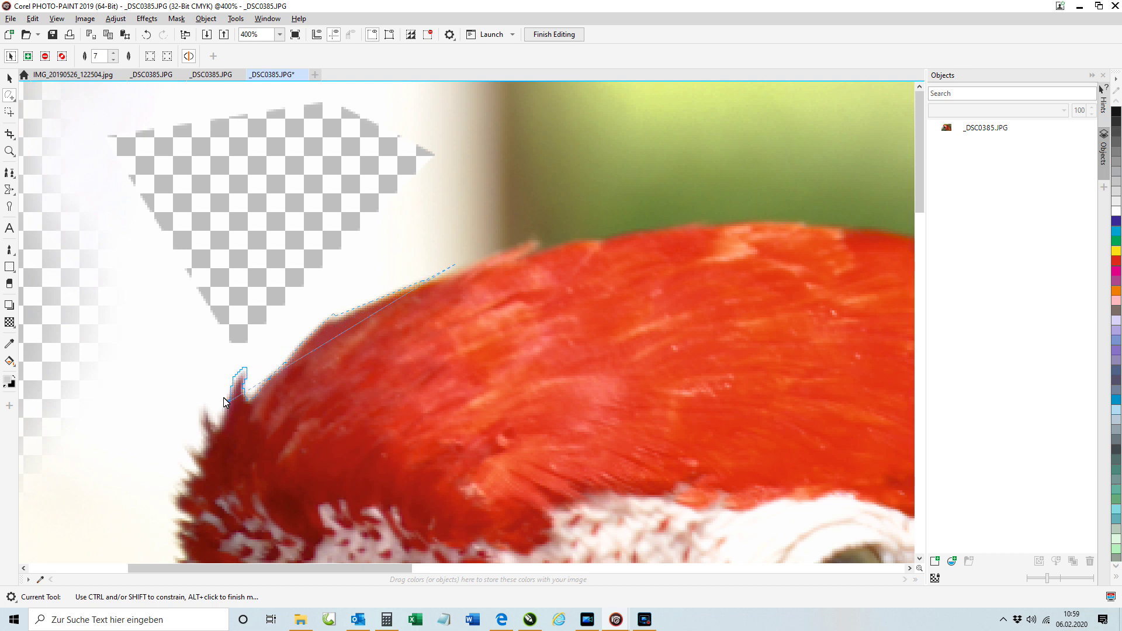
click(496, 133)
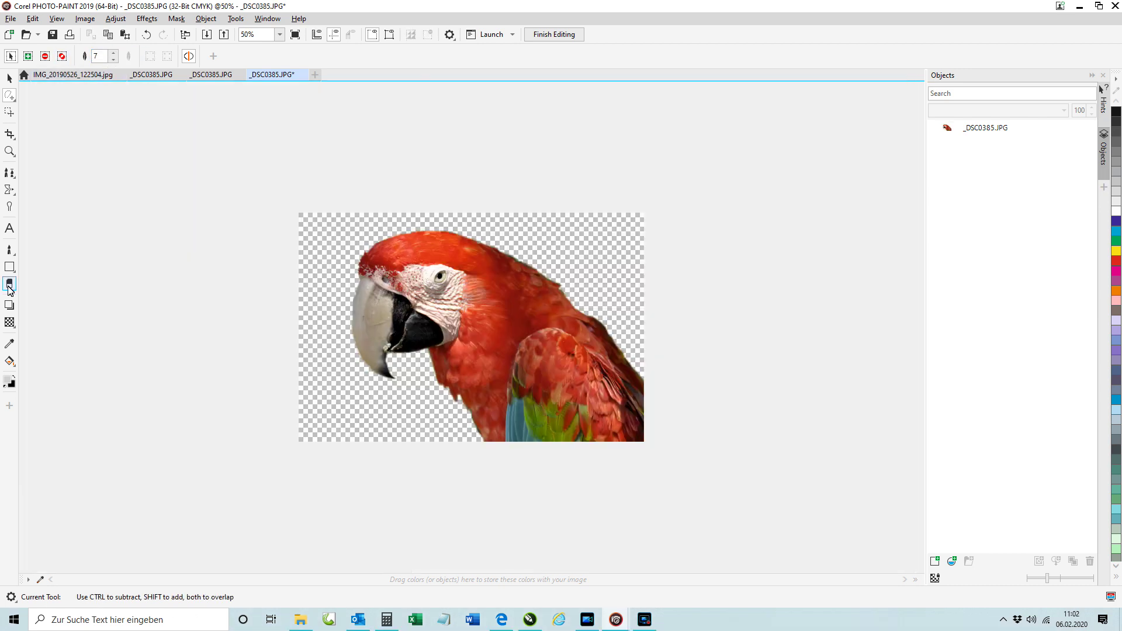
Set up the Eraser with the soft round nib at size 30
click(10, 286)
click(22, 57)
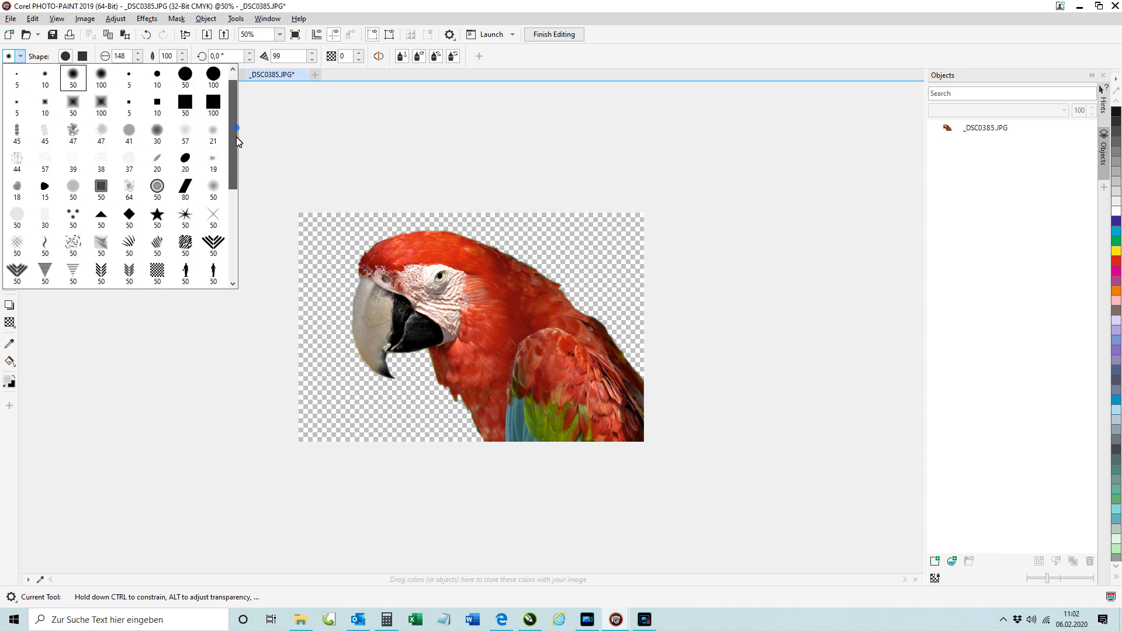
mouse_move(236, 142)
mouse_down()
mouse_move(237, 242)
mouse_move(253, 113)
mouse_up()
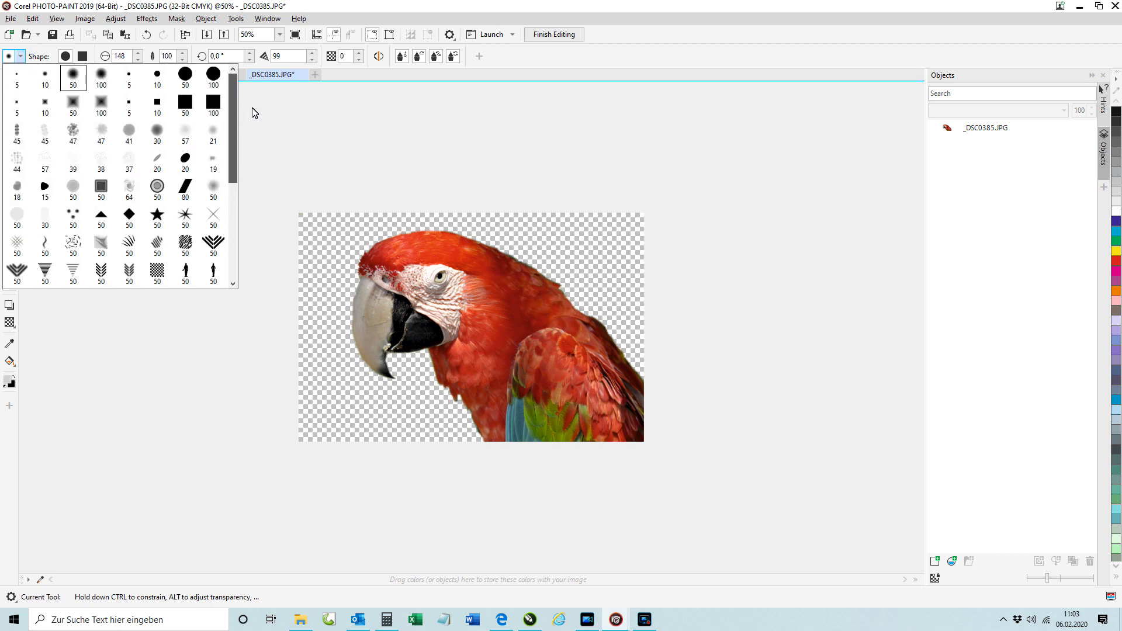
click(105, 77)
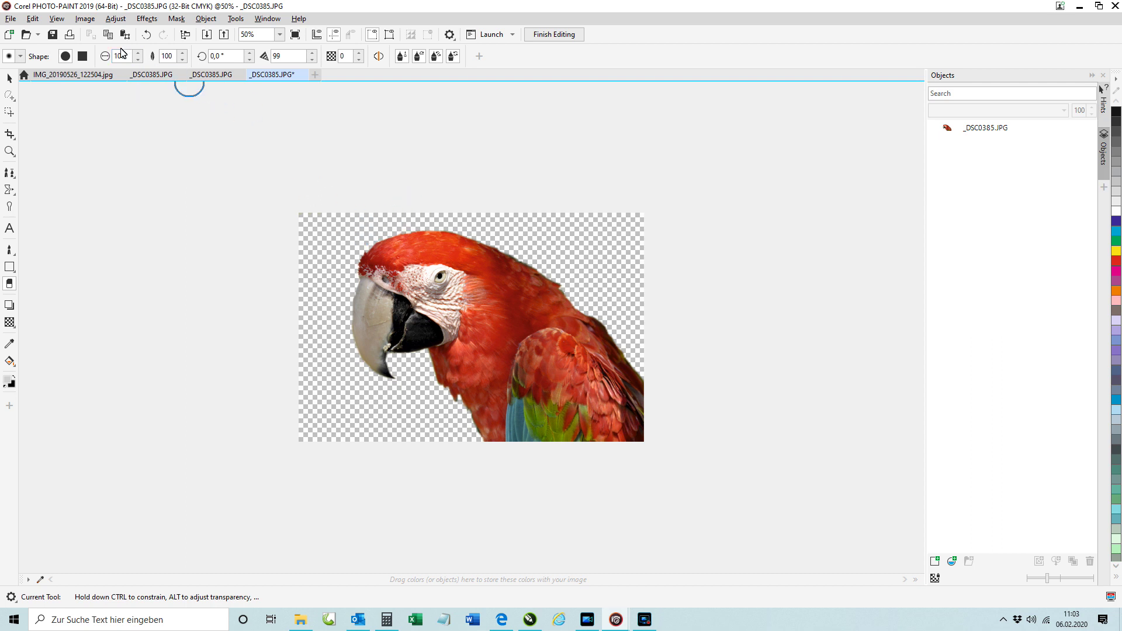
double_click(120, 57)
key(Return)
double_click(123, 57)
text(300)
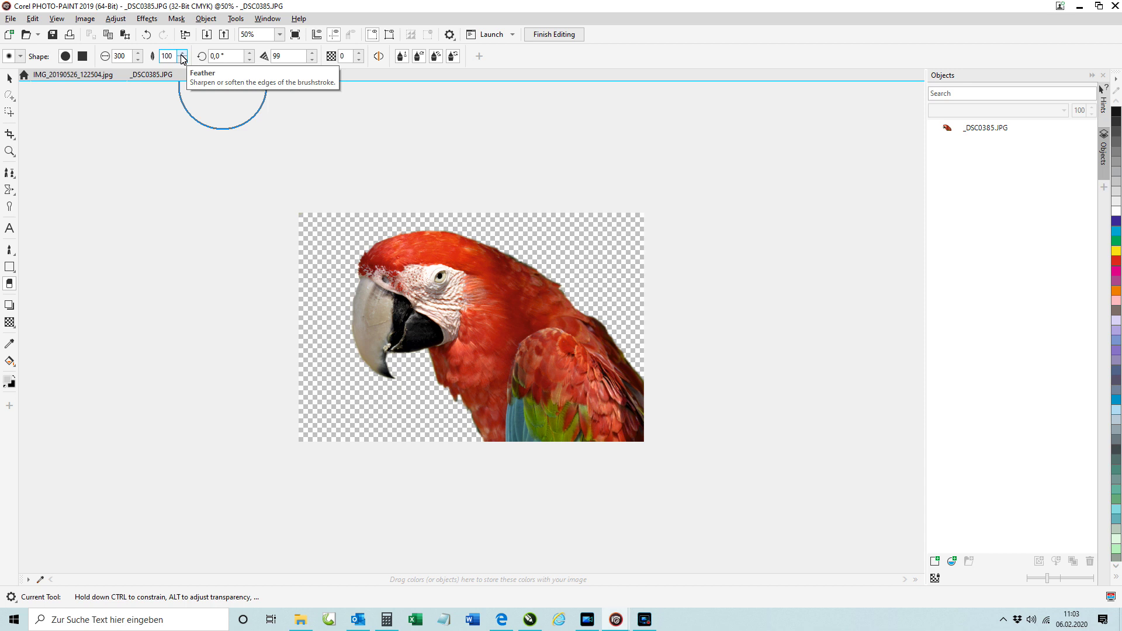
Try test erasures on the wing at feather 50 and 10, undoing each
click(550, 384)
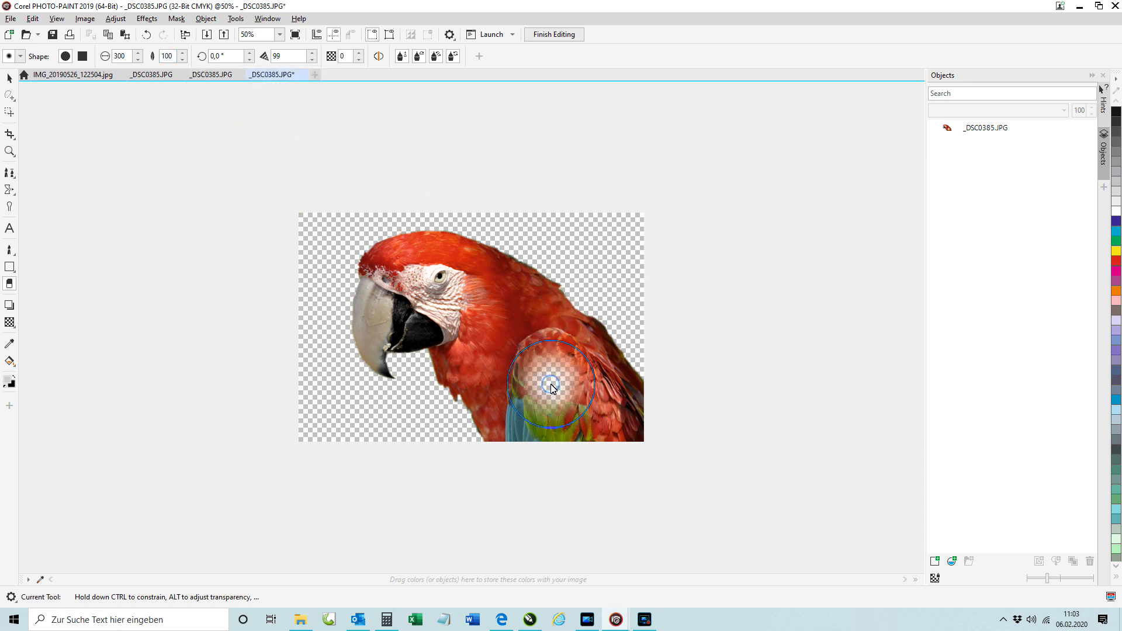
double_click(168, 55)
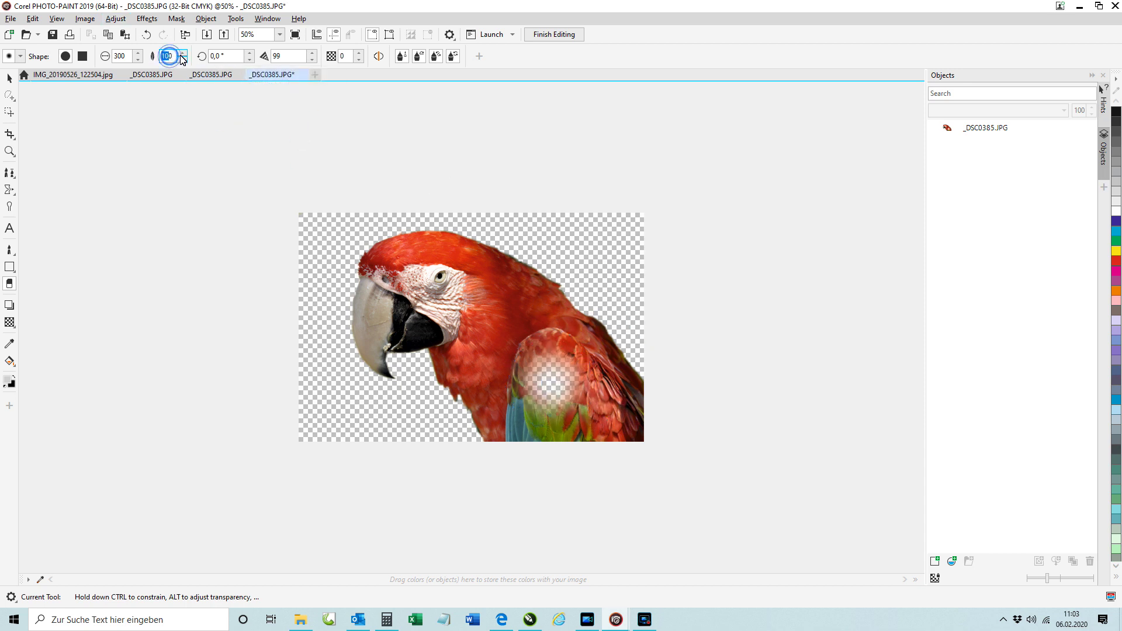
text(50)
click(149, 36)
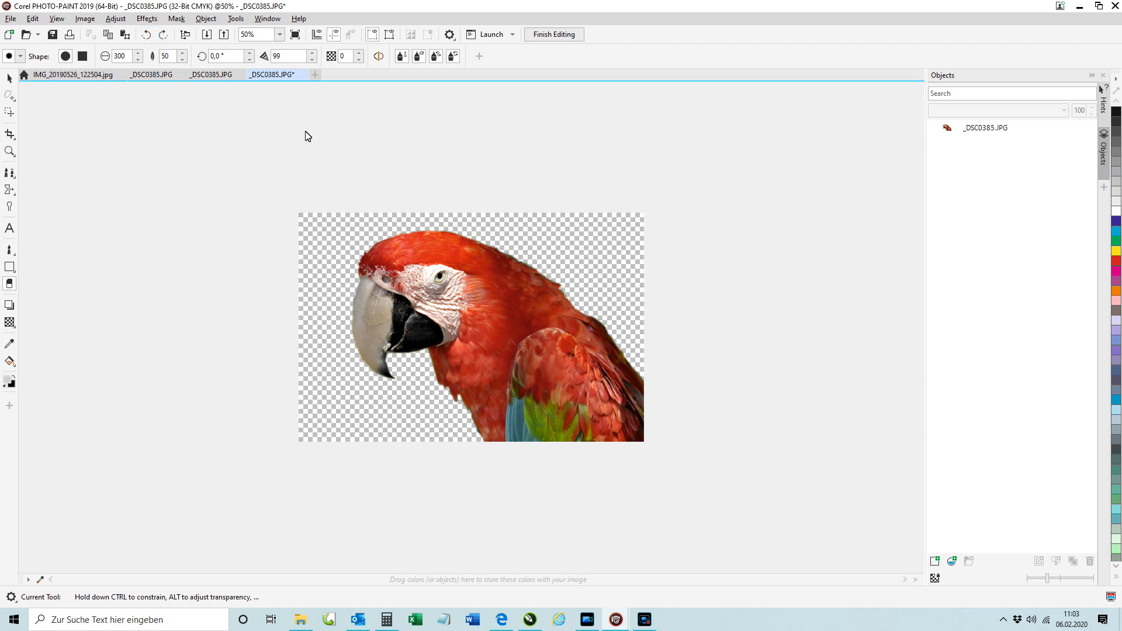
click(550, 368)
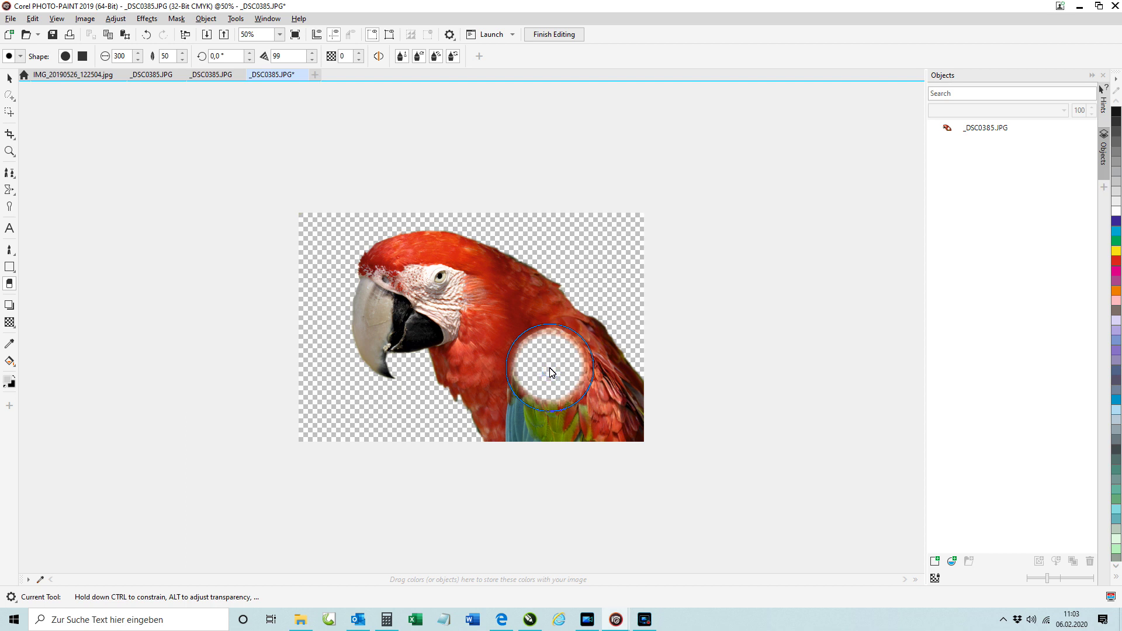
double_click(170, 56)
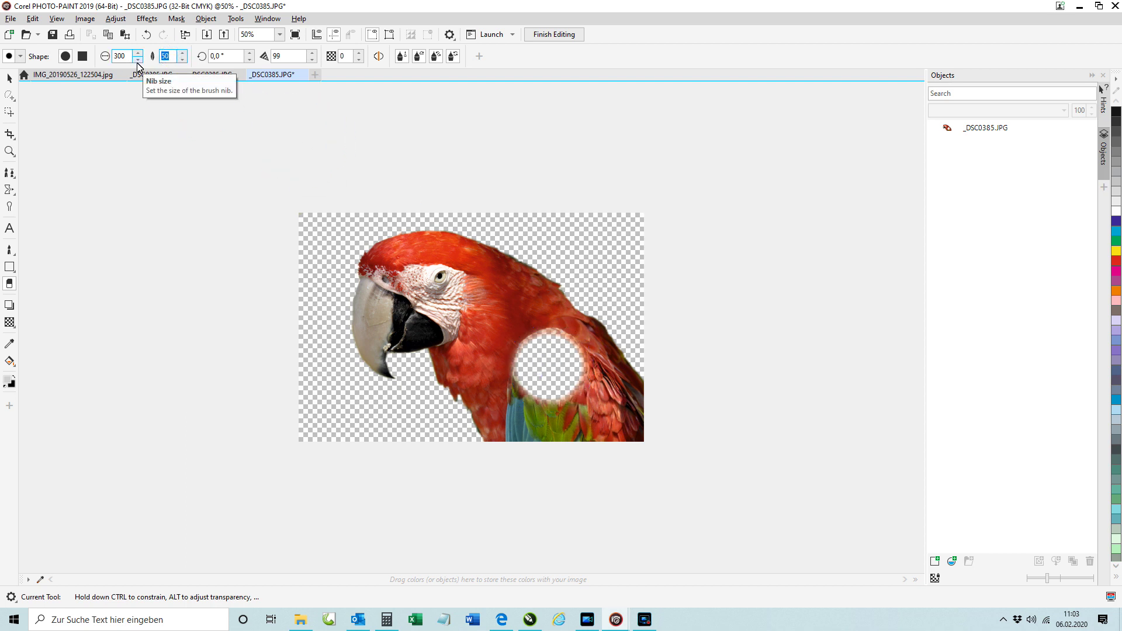
text(10)
click(146, 34)
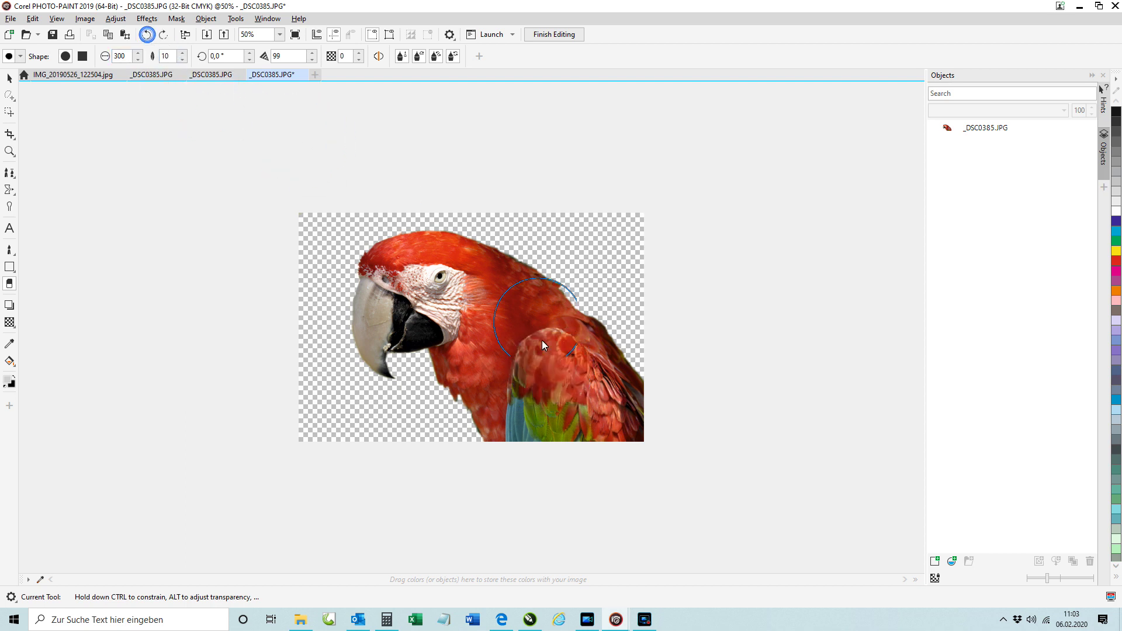
After a hard-edged test, set feather to 100, softly fade the lower-right edge and save
click(554, 375)
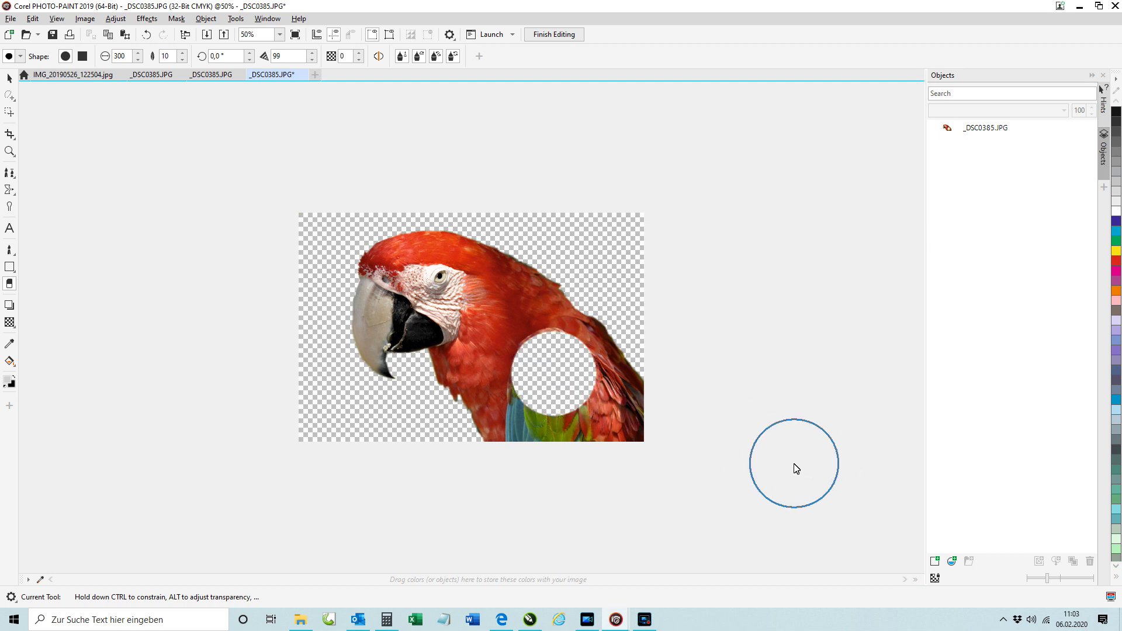
click(175, 60)
text(0)
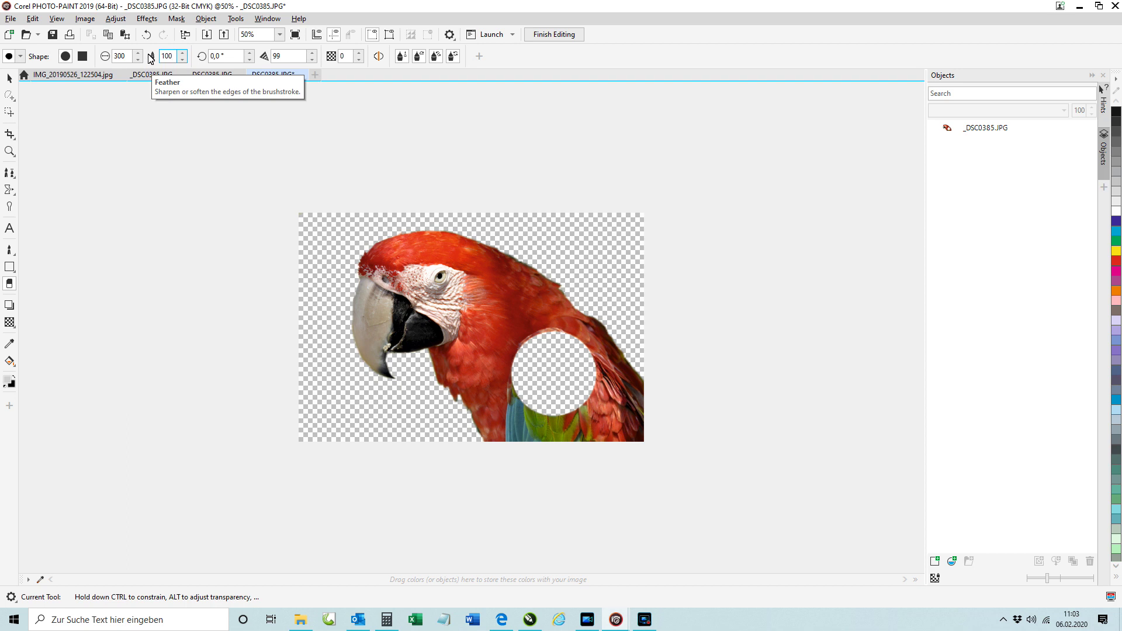
click(146, 34)
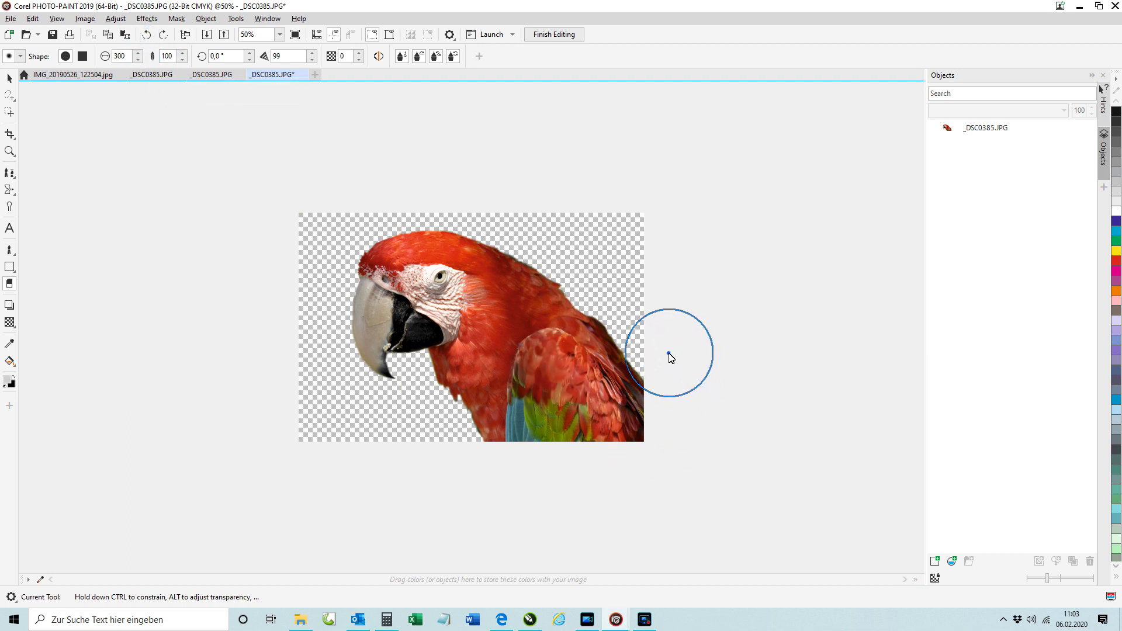
mouse_move(670, 358)
mouse_down()
mouse_move(675, 440)
mouse_move(672, 356)
mouse_move(658, 443)
mouse_move(678, 381)
mouse_move(669, 423)
mouse_move(624, 461)
mouse_move(474, 467)
mouse_move(645, 448)
mouse_move(560, 462)
mouse_move(447, 450)
mouse_move(549, 462)
mouse_move(482, 462)
mouse_move(614, 462)
mouse_move(647, 445)
mouse_move(669, 399)
mouse_move(671, 347)
mouse_move(659, 445)
mouse_move(598, 465)
mouse_move(418, 467)
mouse_up()
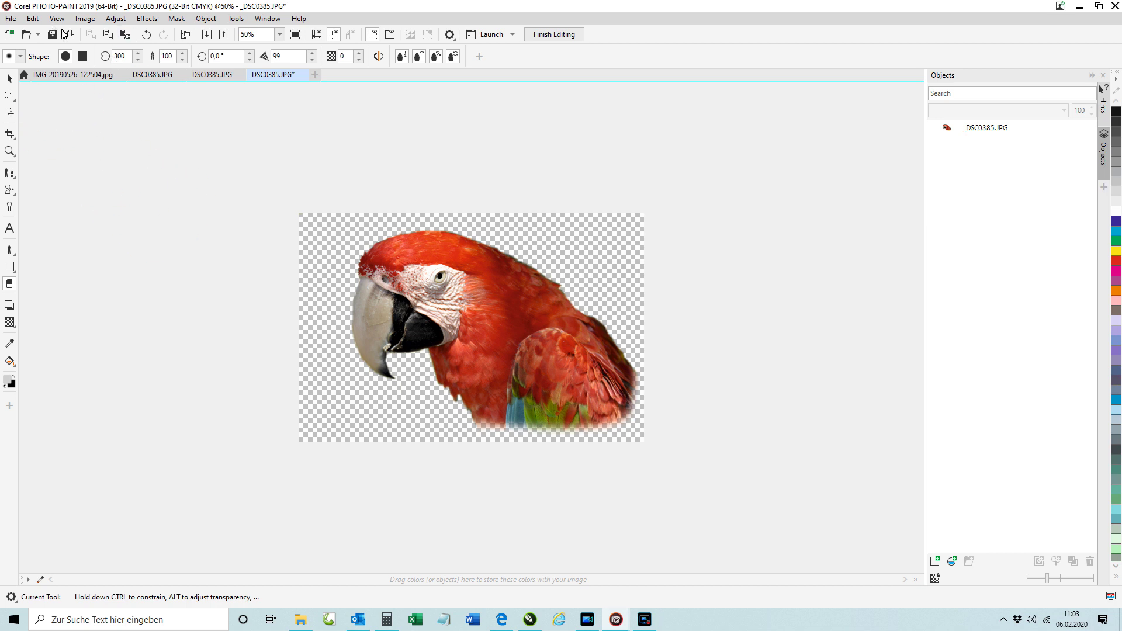
click(52, 34)
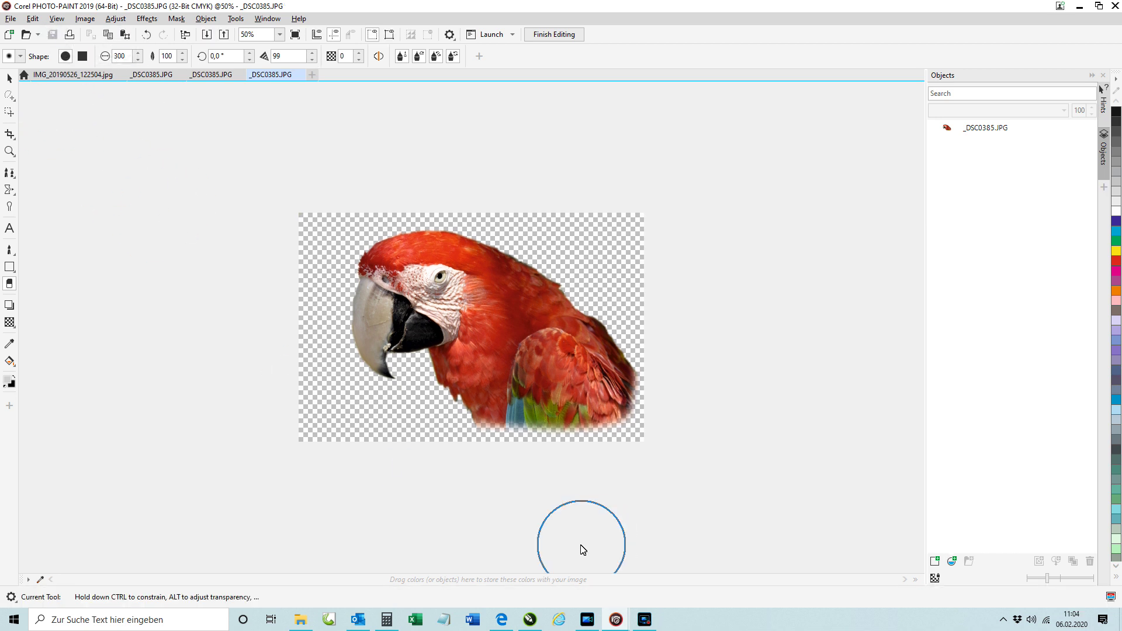
Switch between the CorelDRAW drawing and the PHOTO-PAINT parrot image, ending back in CorelDRAW
click(529, 619)
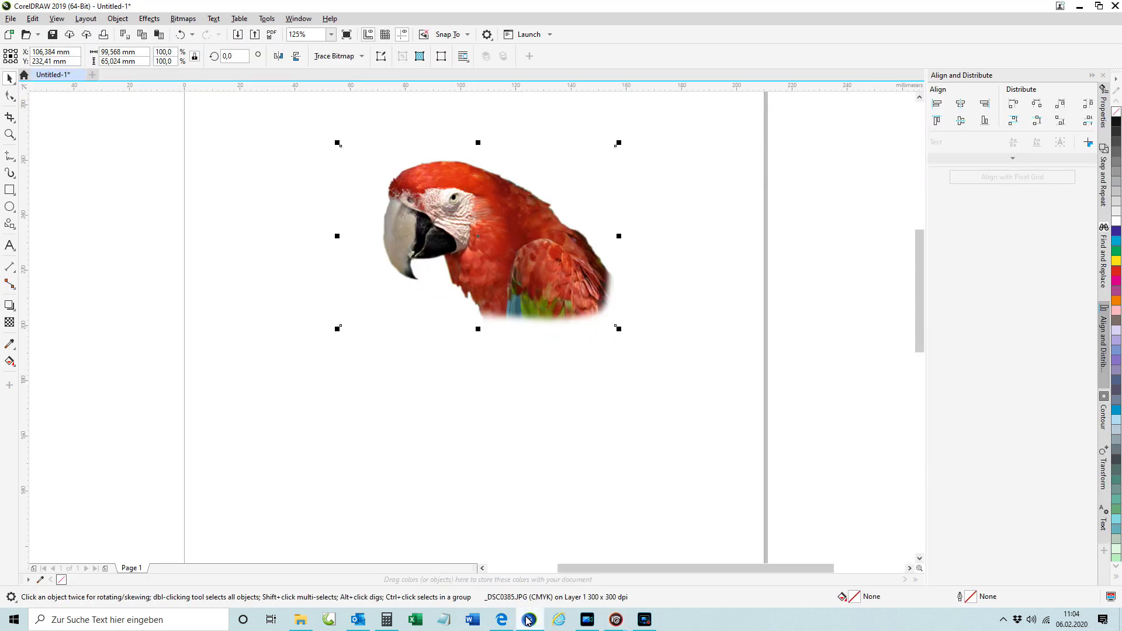
mouse_move(616, 621)
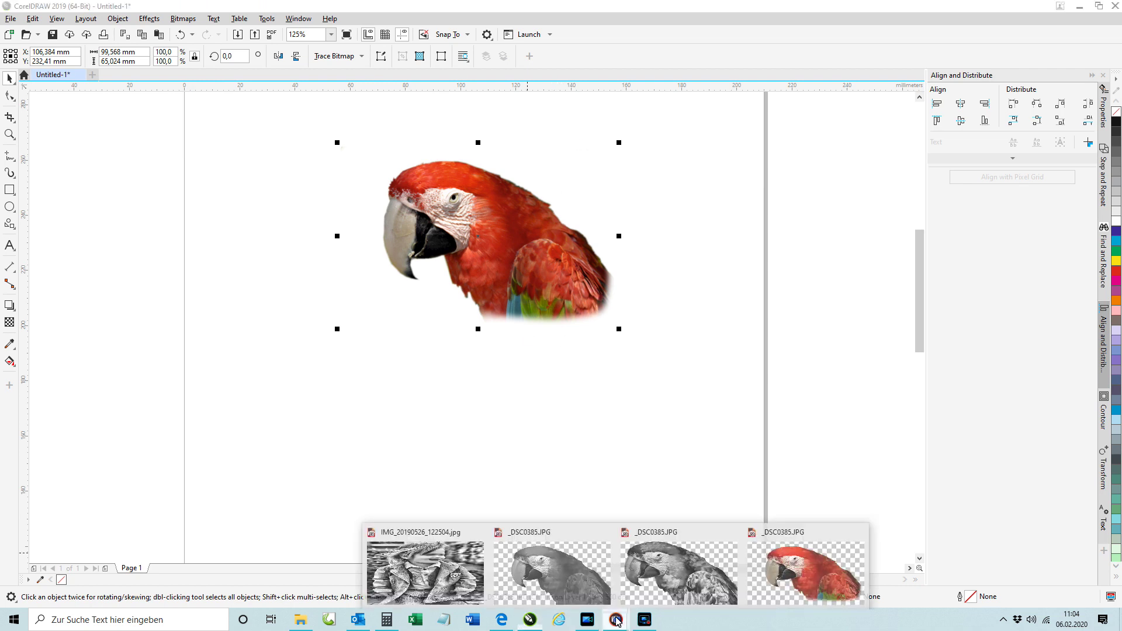
click(800, 571)
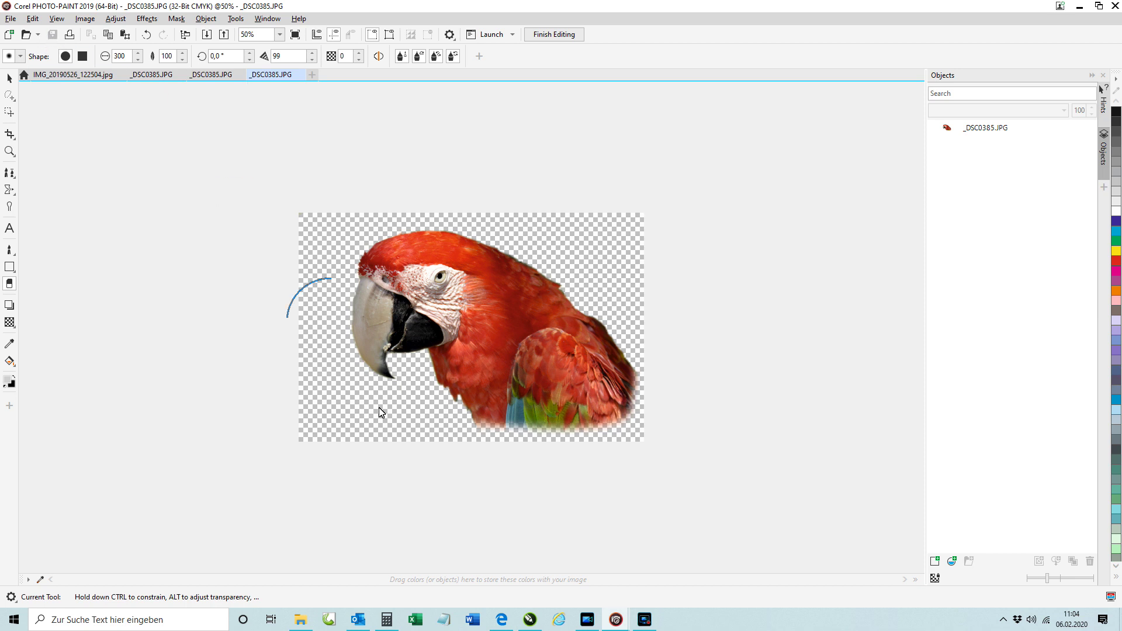
click(530, 619)
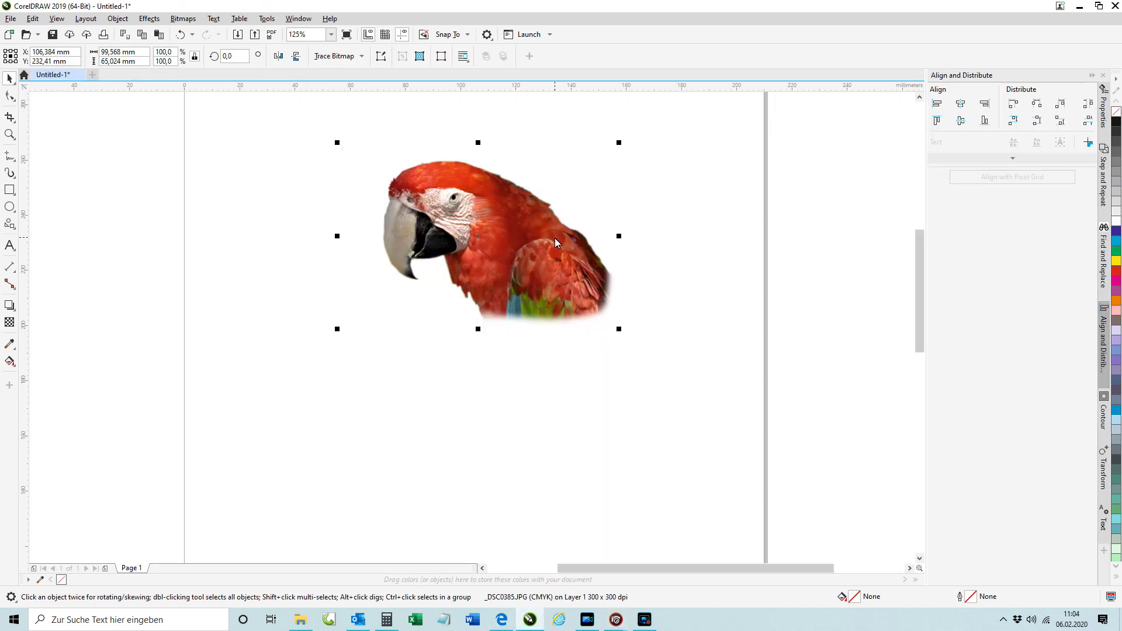
Bring PHOTO-PAINT forward and start Save As, typing 'Pa' as the new file name
mouse_move(615, 619)
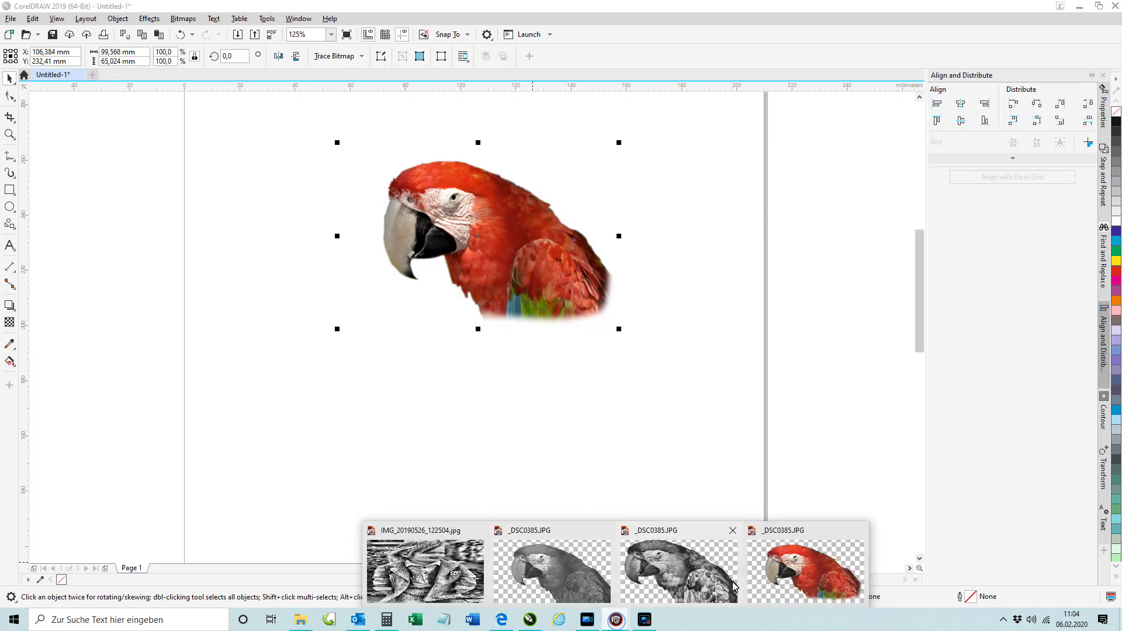
click(754, 579)
click(11, 18)
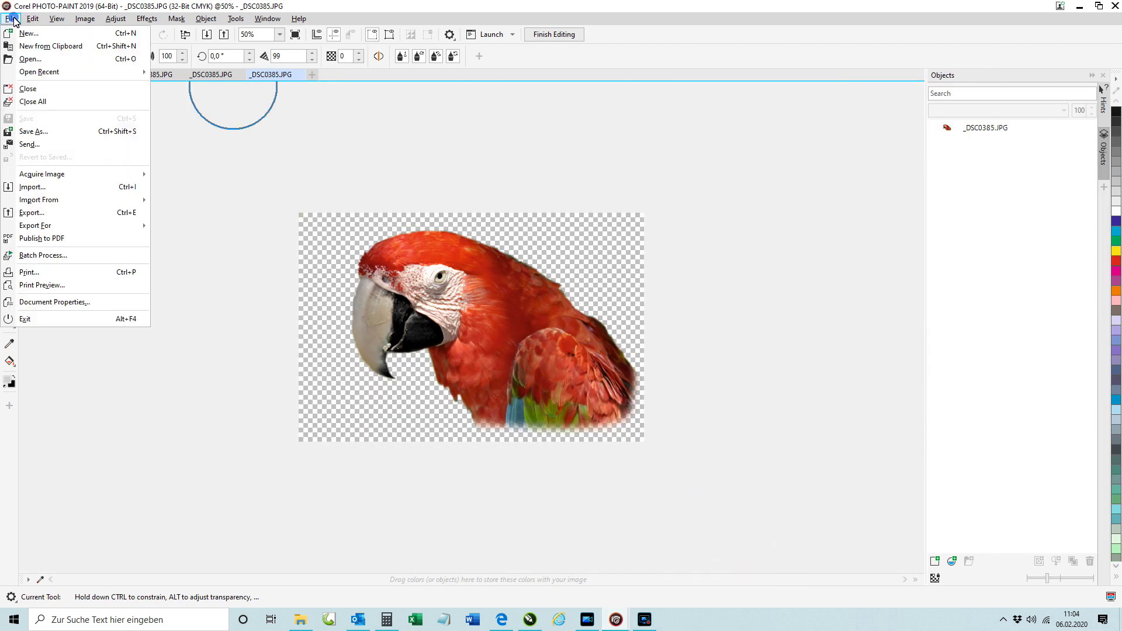
click(30, 131)
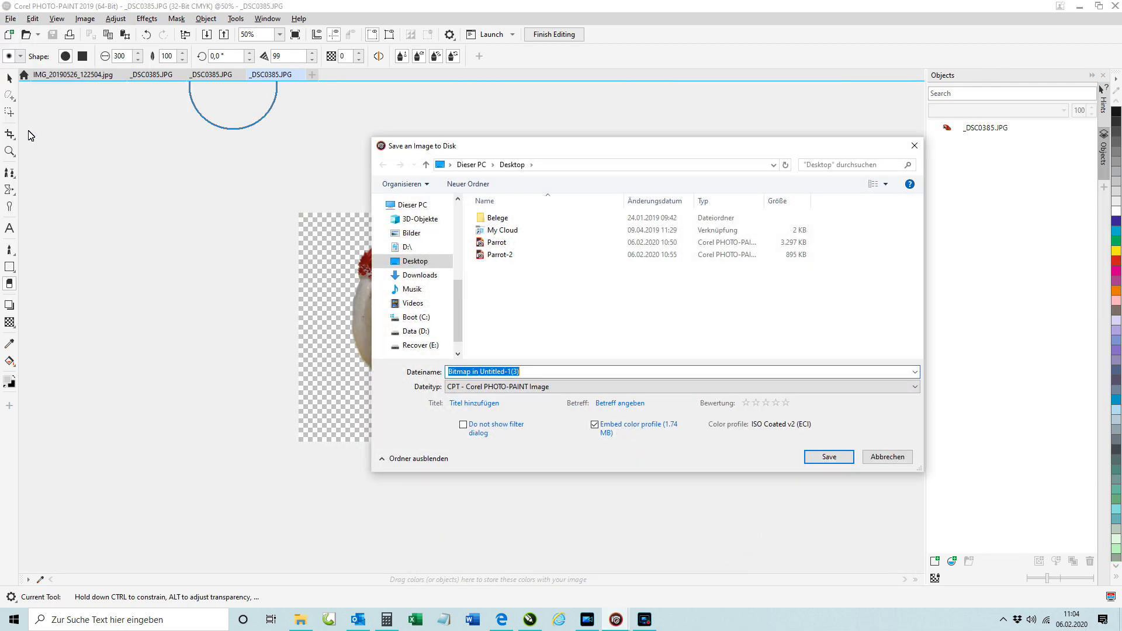
text(Pa)
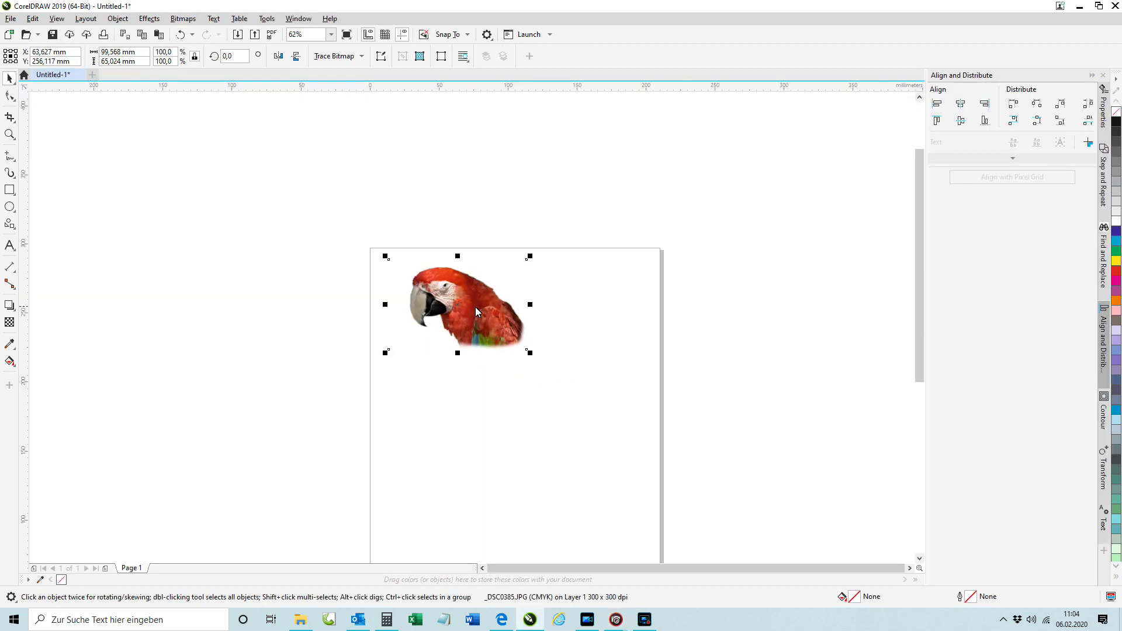
Drag a duplicate of the parrot below the original and convert it to grayscale
drag(526, 332, 506, 415)
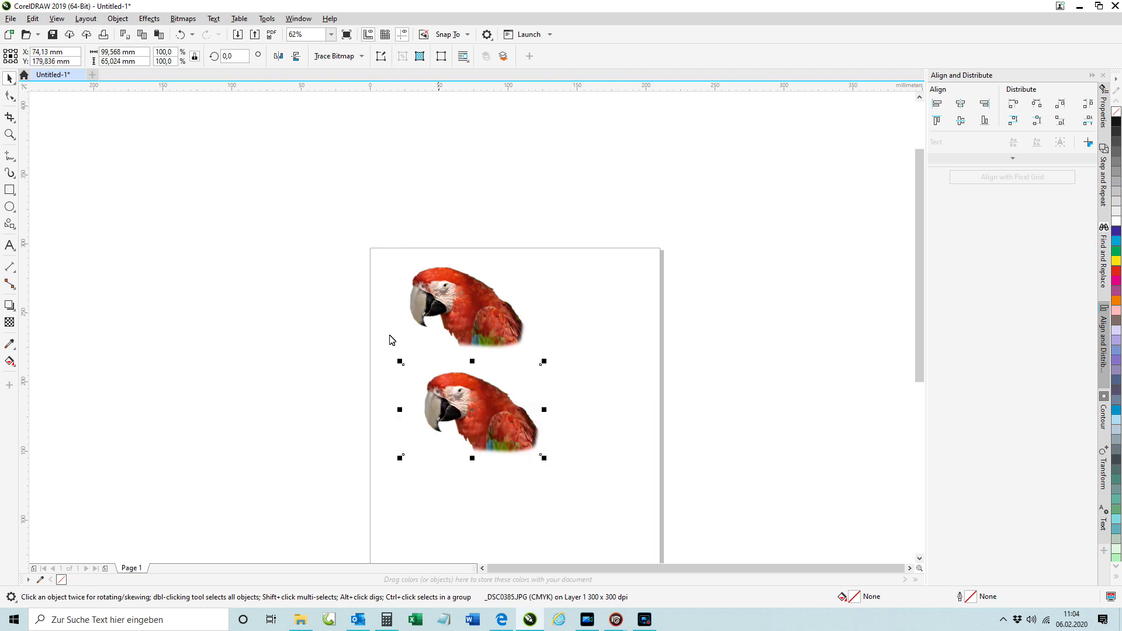
click(183, 18)
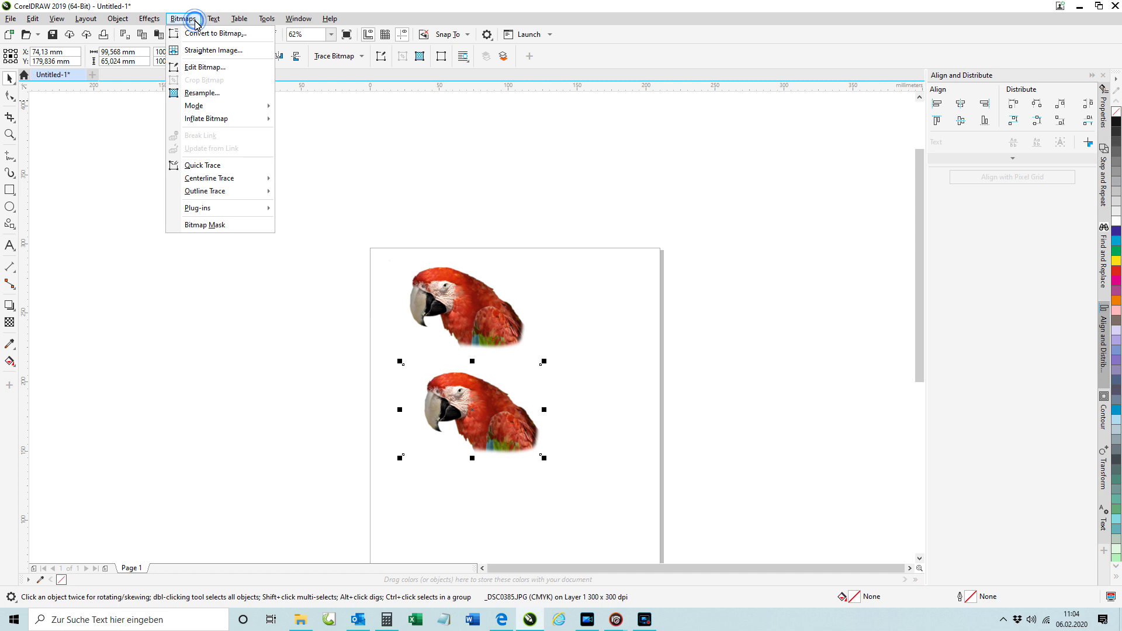
click(194, 107)
click(313, 120)
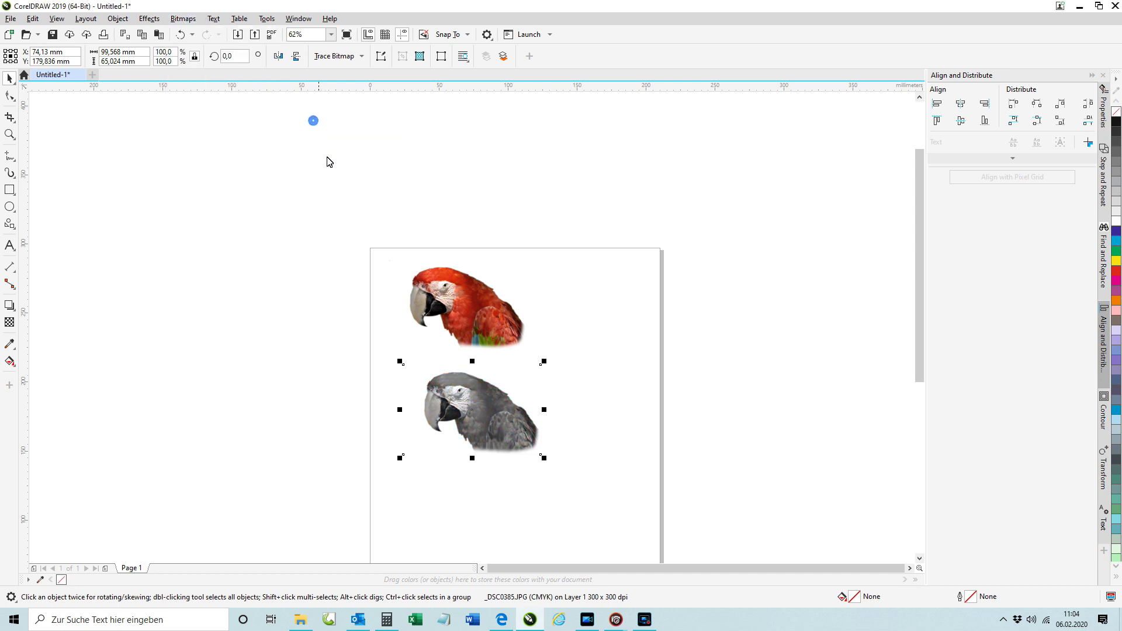
Show the Effects > Transform submenu with DeInterlace, Invert Colors and Posterize
scroll(491, 424, up, 2)
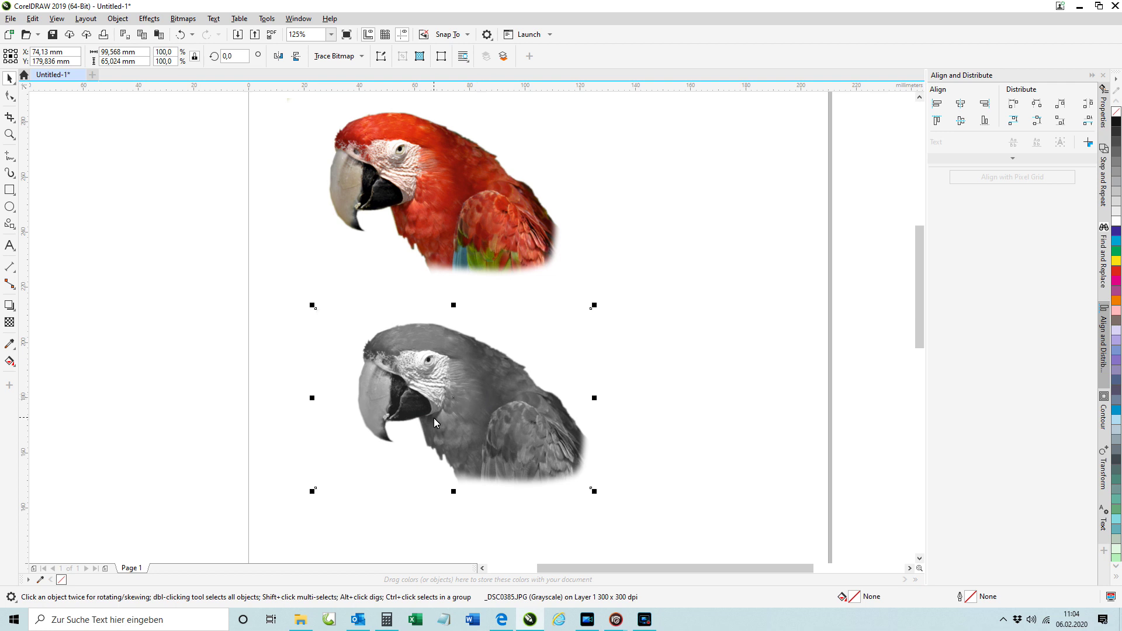
scroll(434, 419, up, 2)
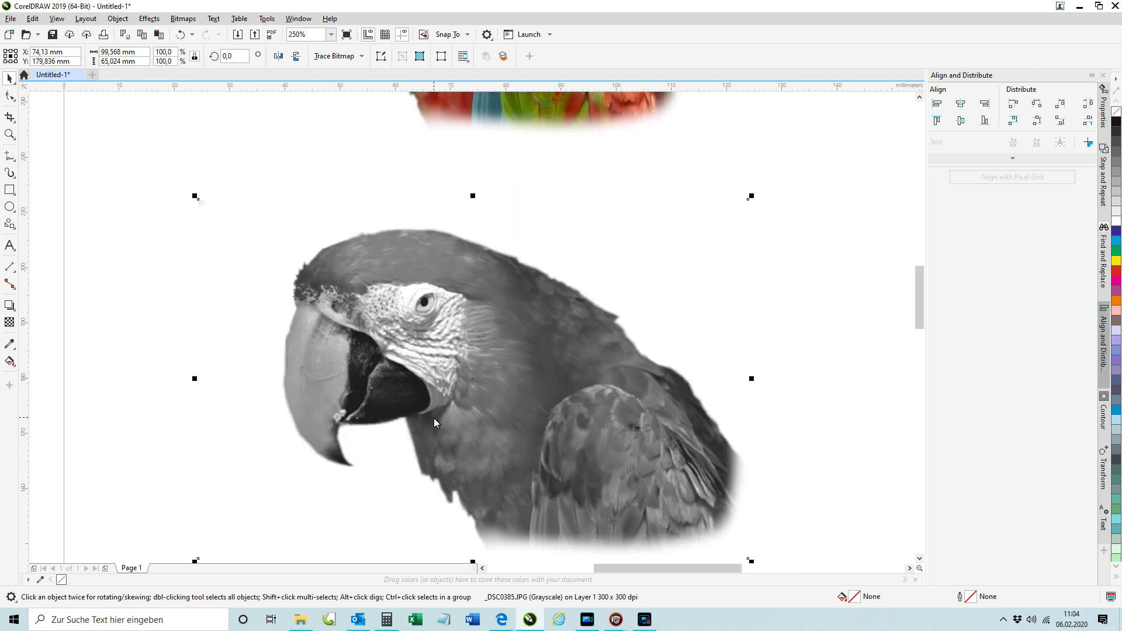
click(181, 21)
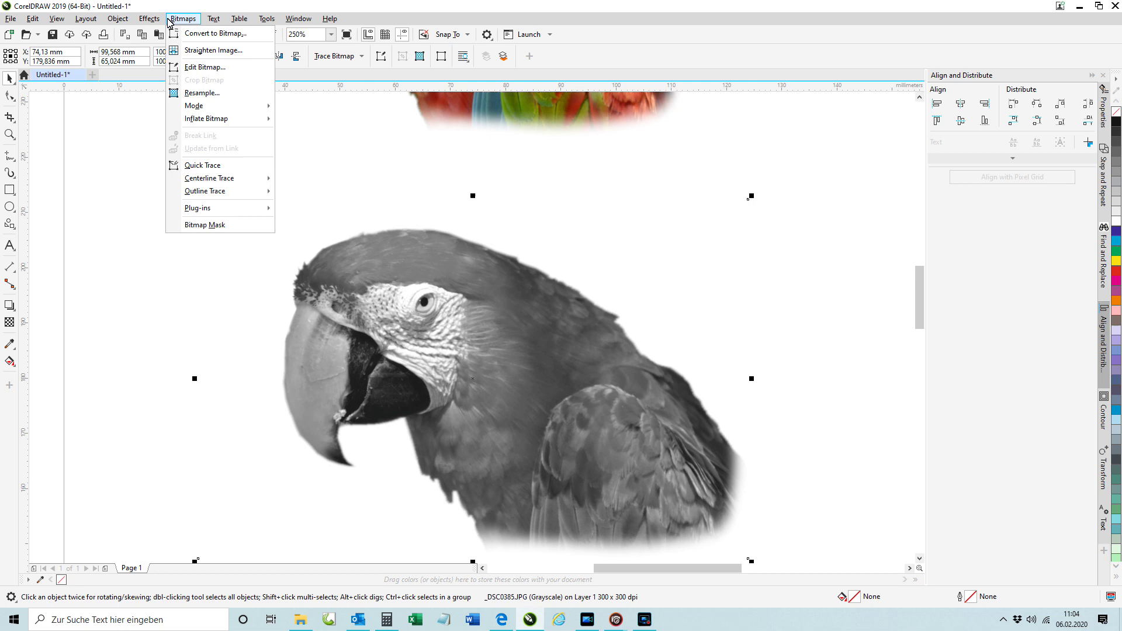
mouse_move(129, 23)
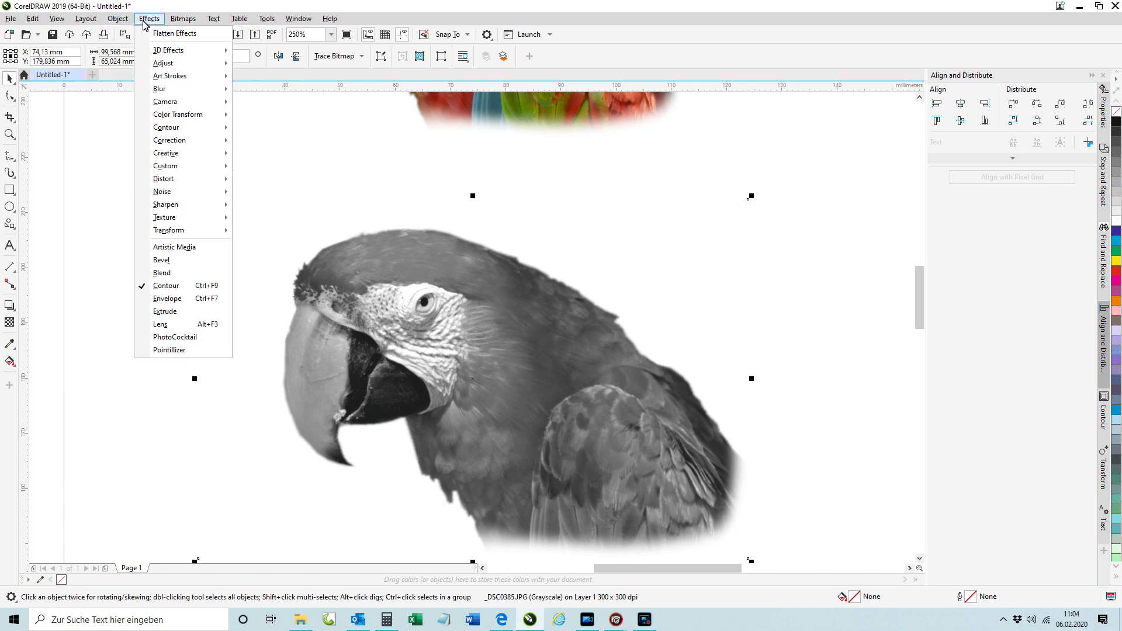
mouse_move(167, 234)
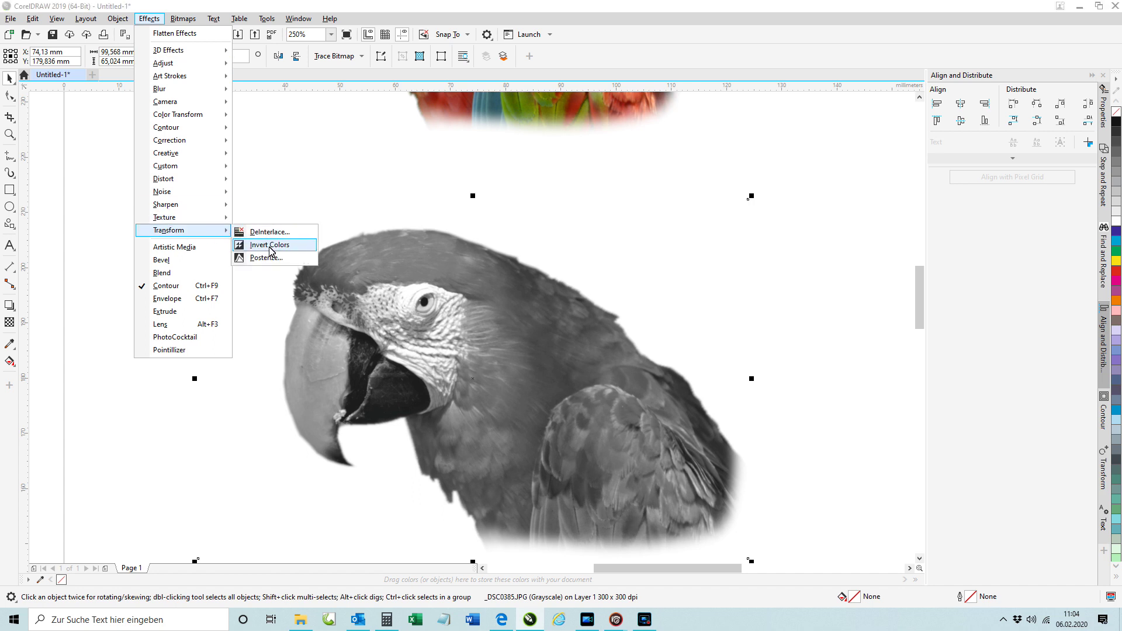
Invert the grayscale parrot's colours, inspect the result, and bring up Effects > Adjust
click(270, 245)
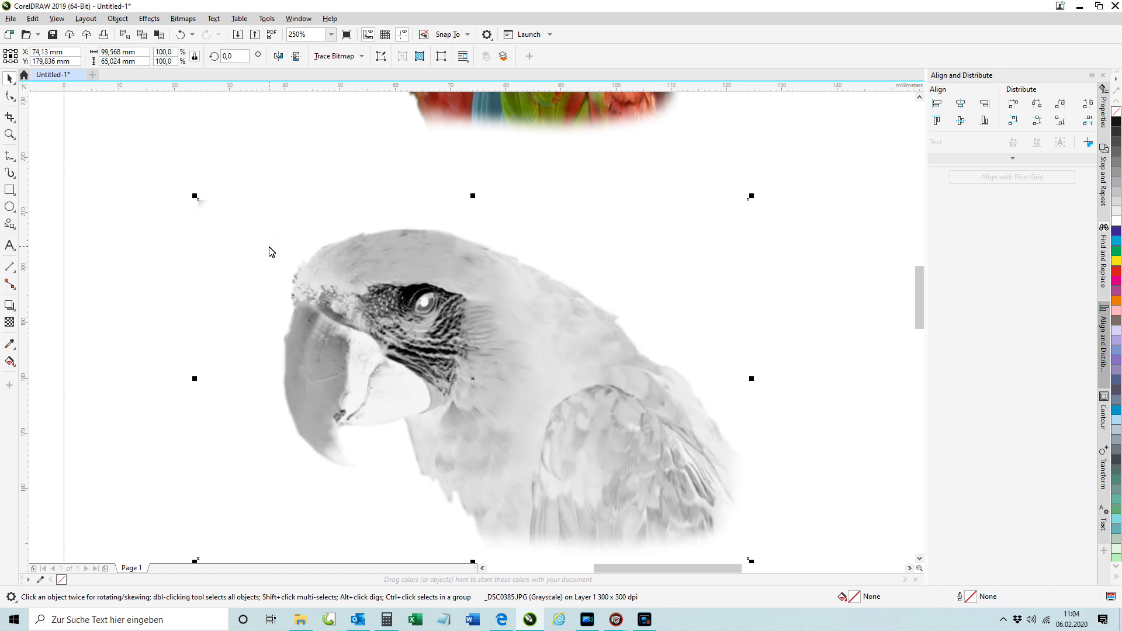
scroll(271, 252, down, 3)
scroll(416, 343, up, 3)
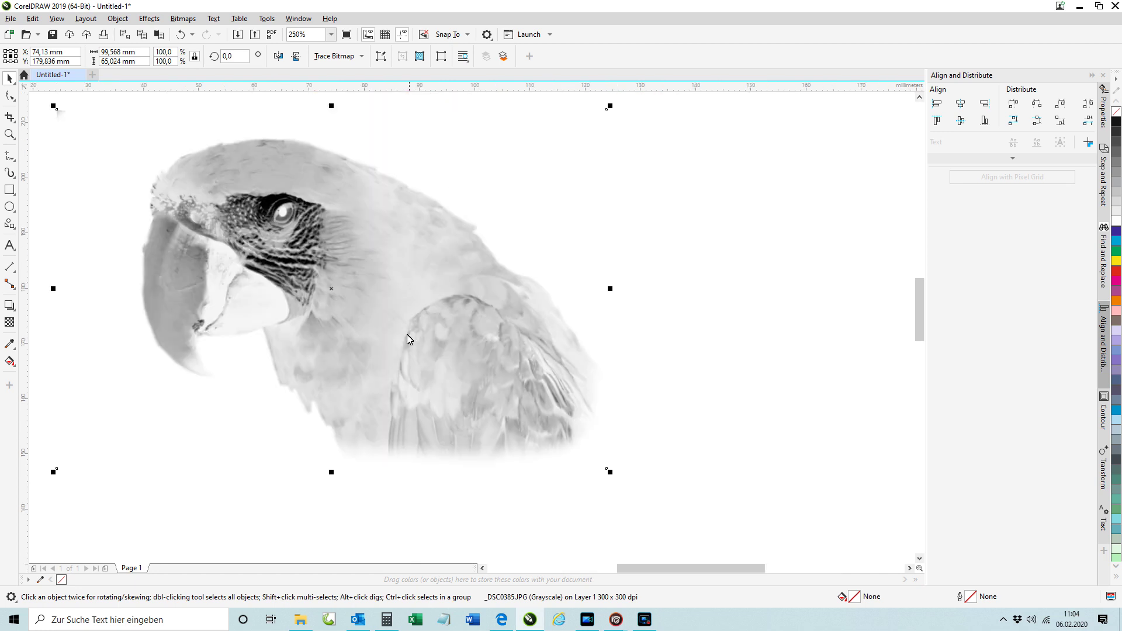
scroll(314, 270, up, 3)
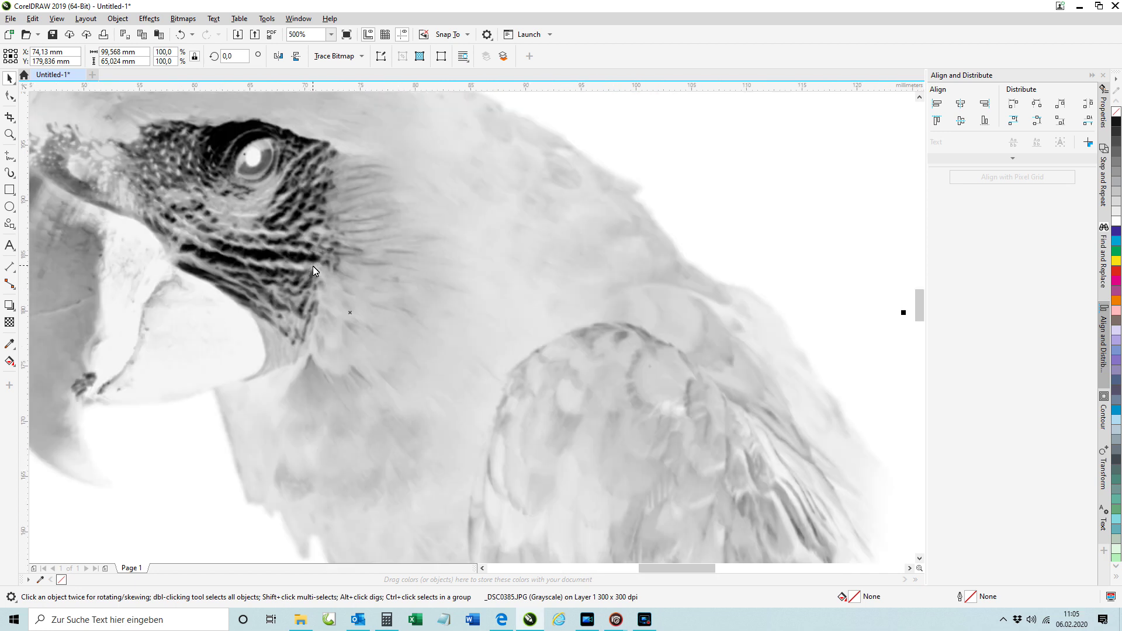
scroll(314, 271, down, 2)
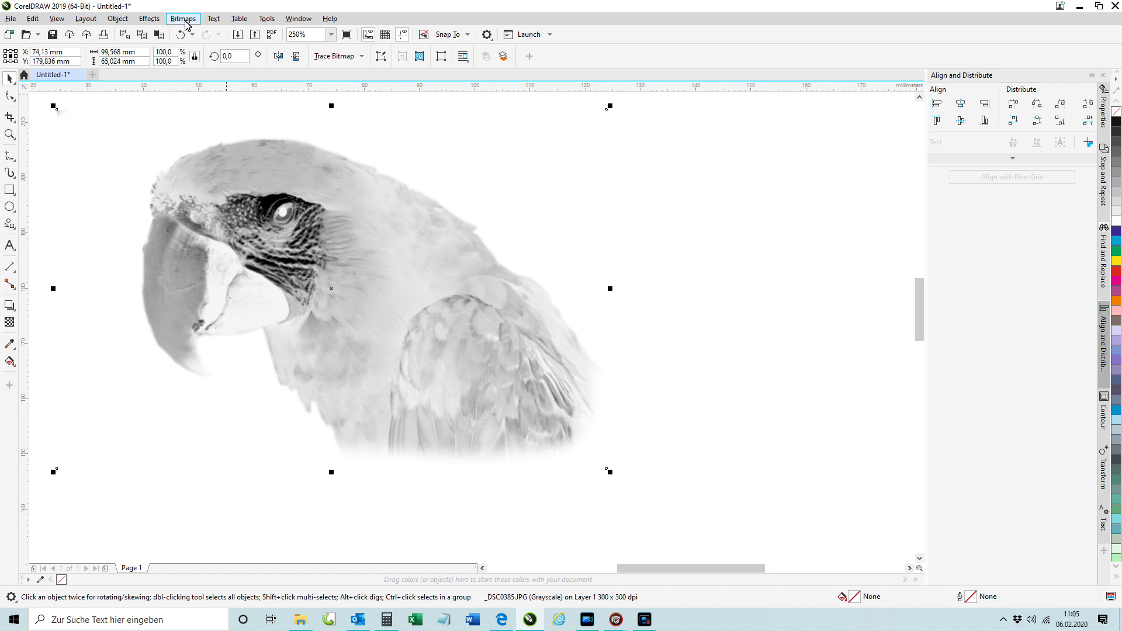
click(149, 23)
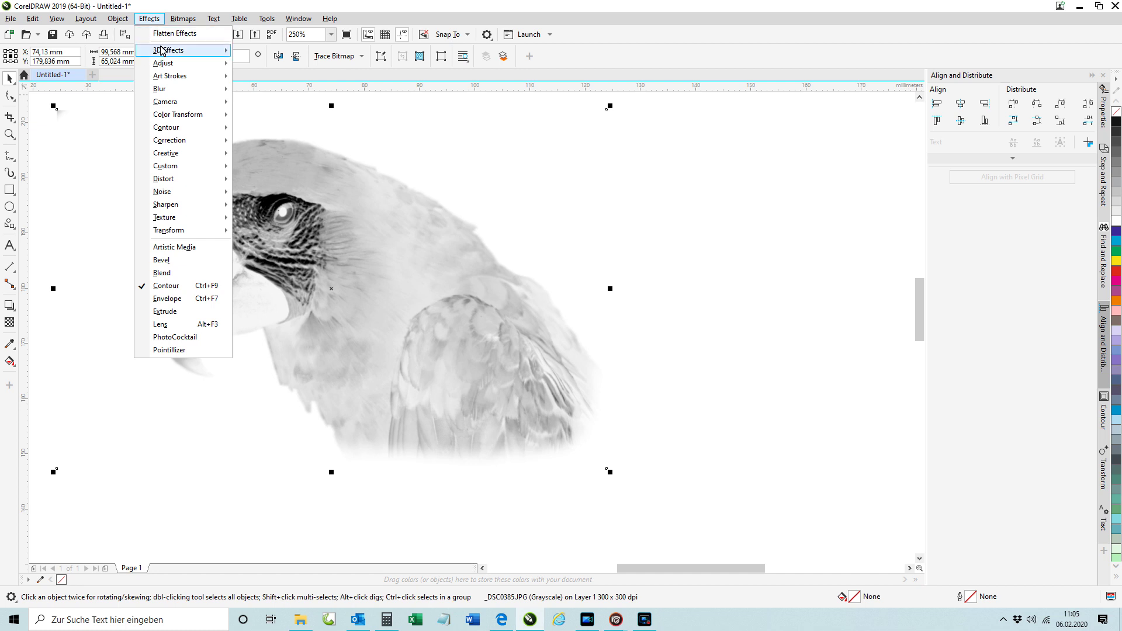
mouse_move(165, 64)
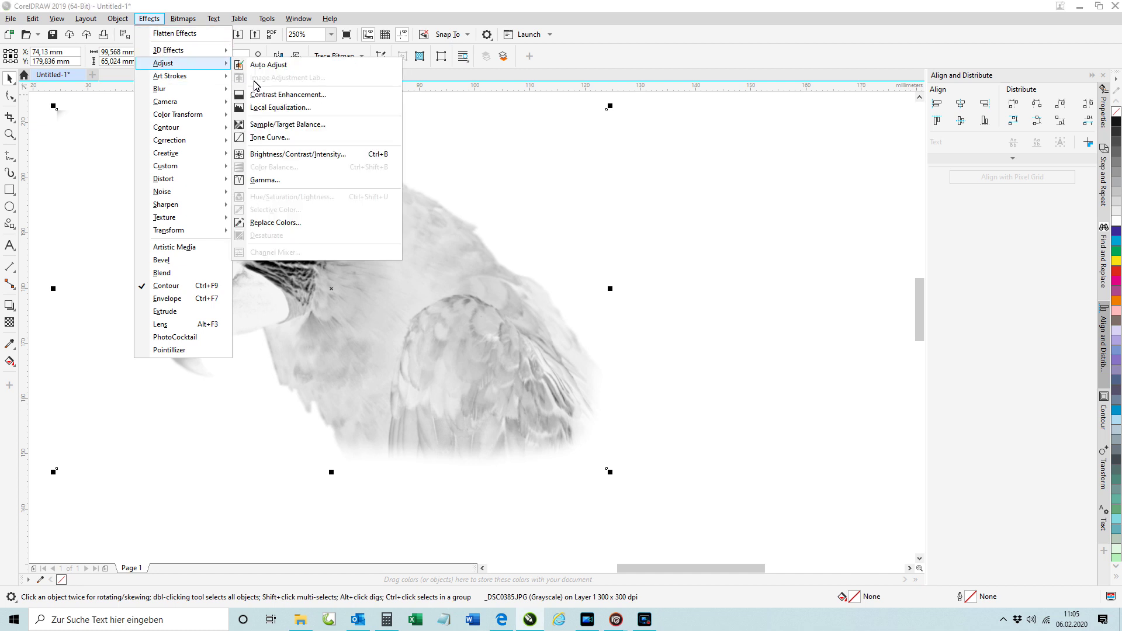
Apply Local Equalization at 255 × 255 to the inverted parrot for contrasty feather detail
click(280, 109)
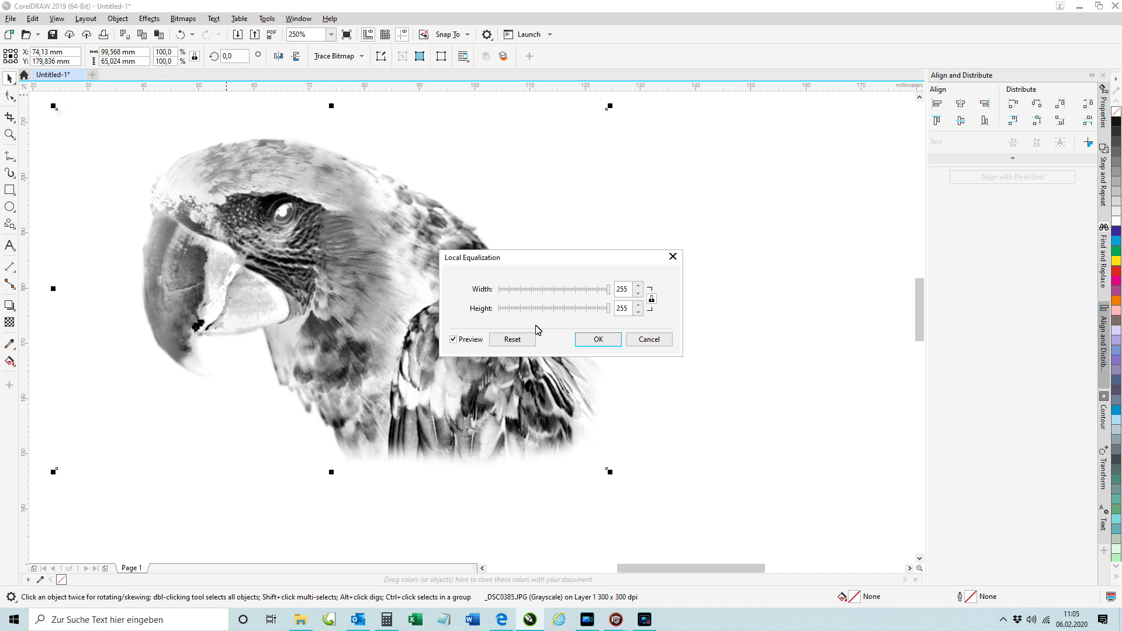
click(600, 339)
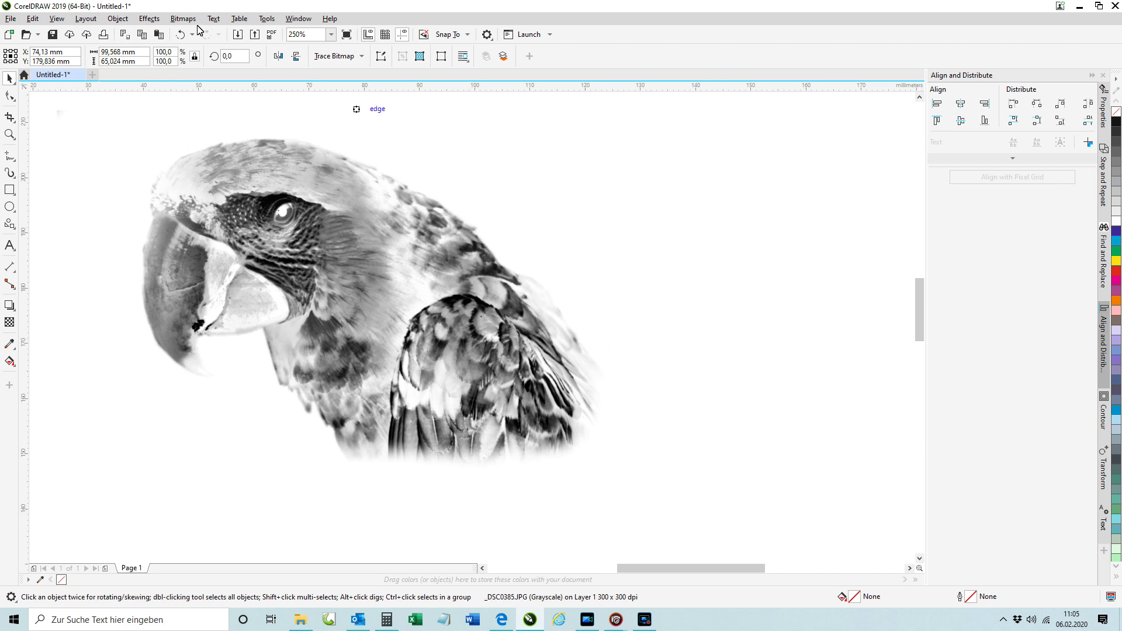
click(156, 20)
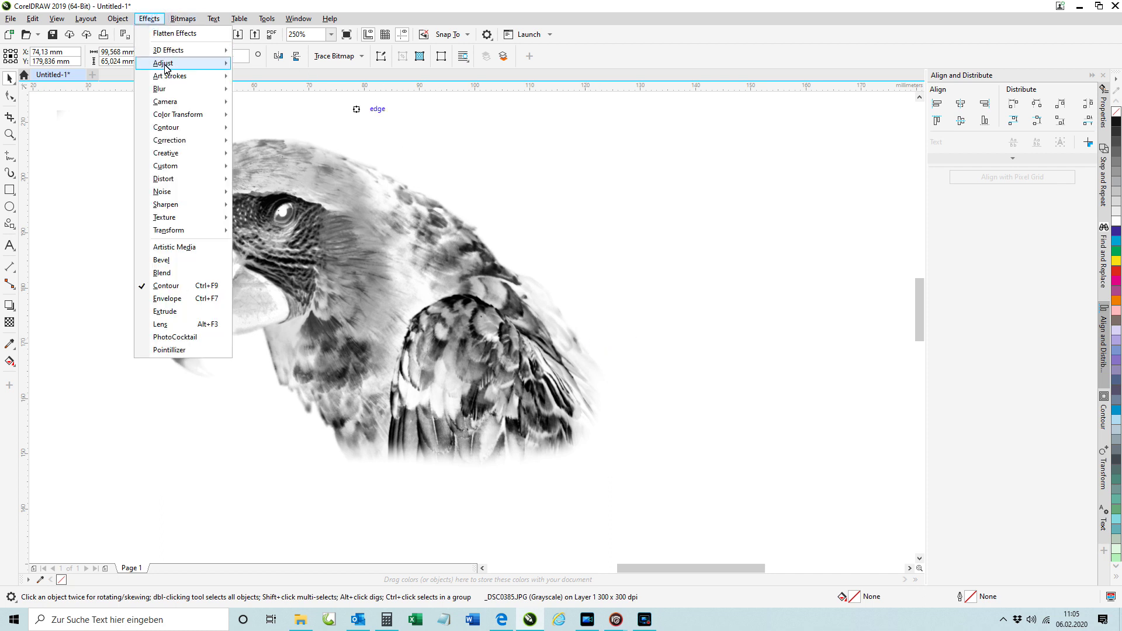
Apply a Tone Curve lifting the black point to 20 and lowering the white point to 201
mouse_move(222, 63)
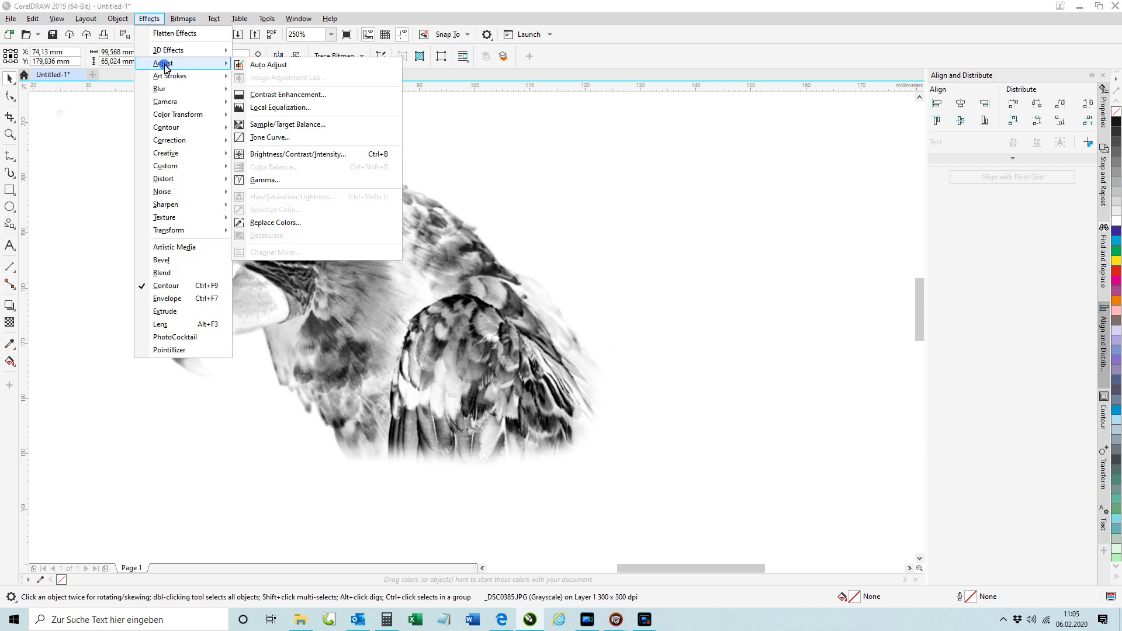
click(283, 137)
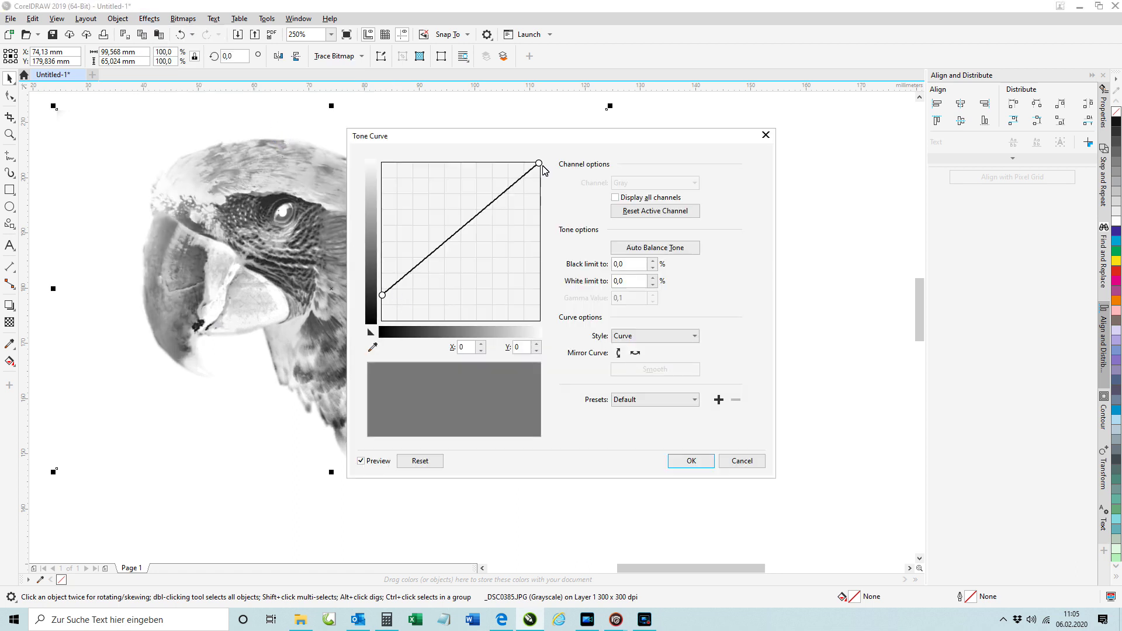
drag(541, 165, 541, 181)
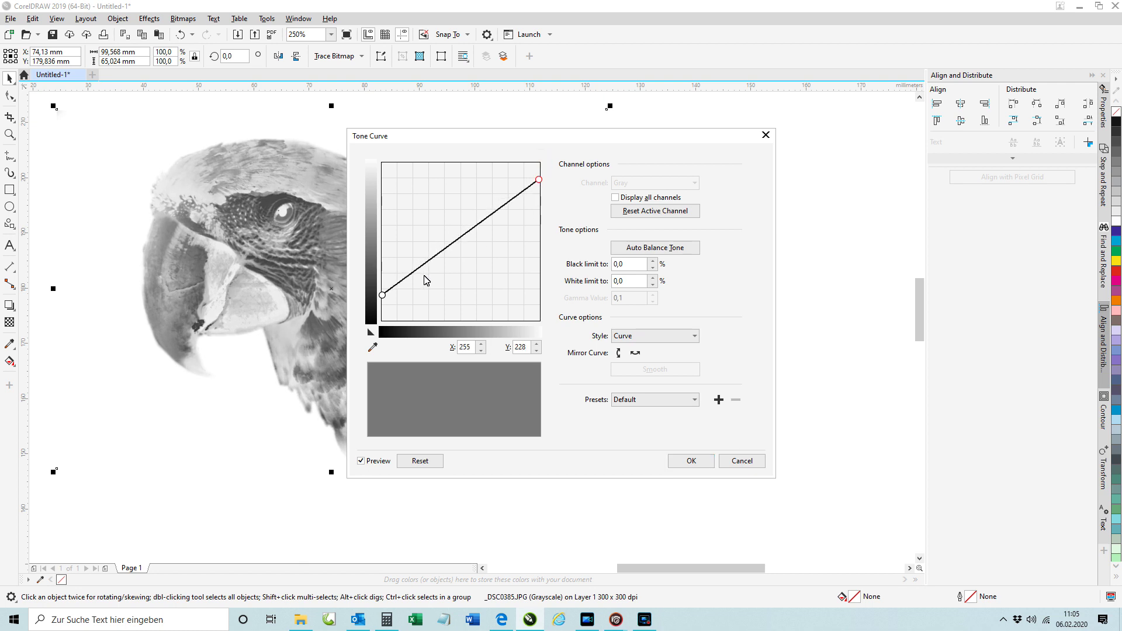
drag(383, 296, 383, 310)
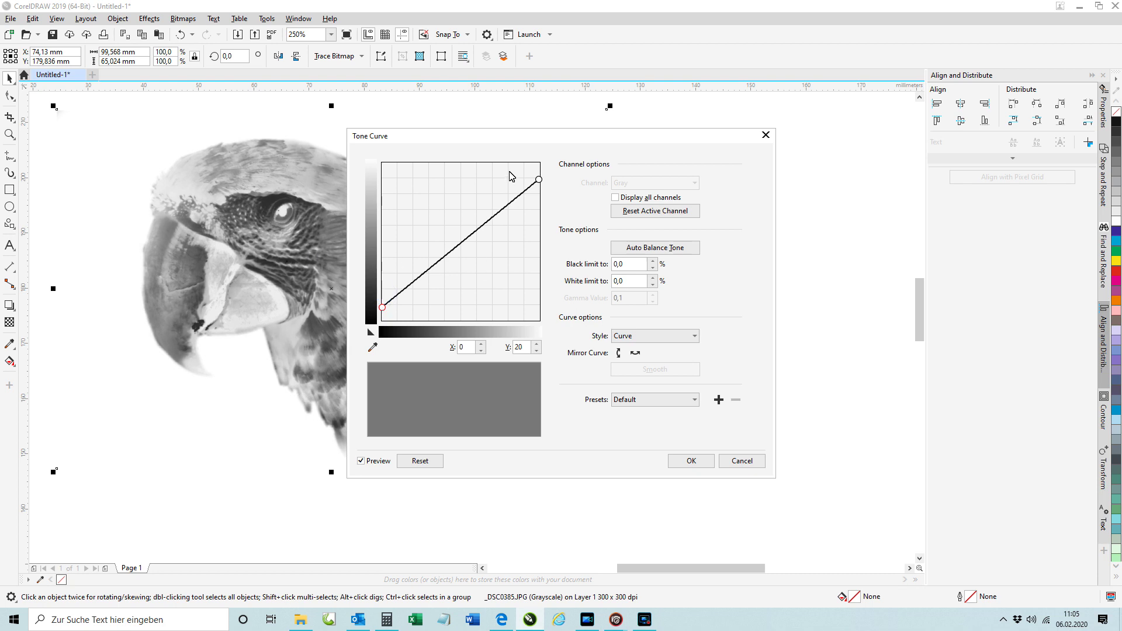
drag(542, 180, 539, 196)
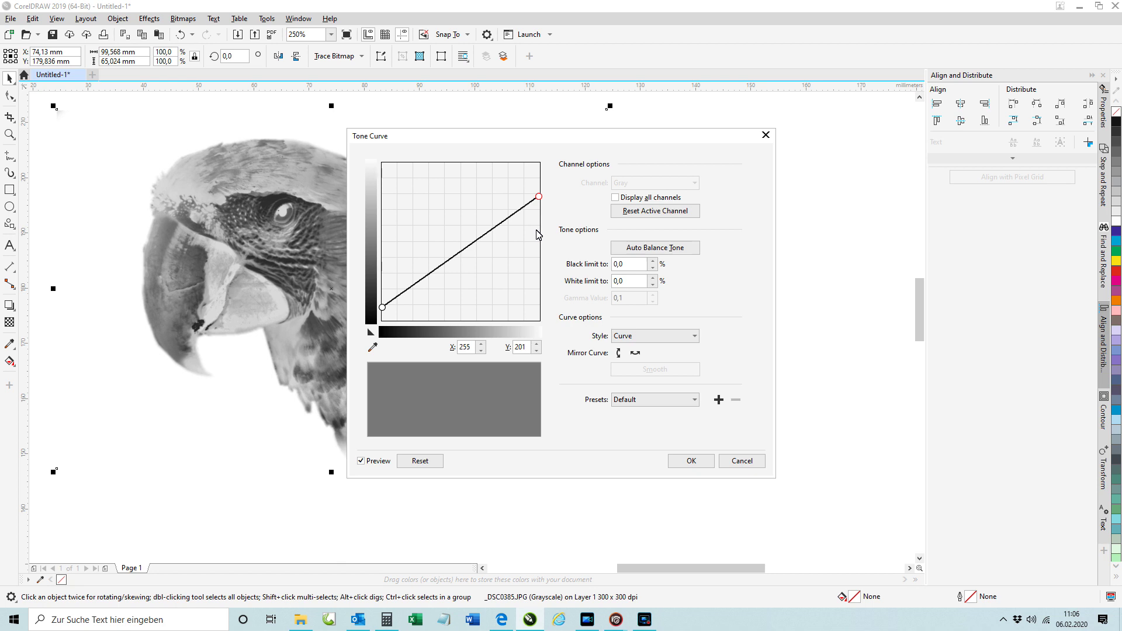
click(691, 460)
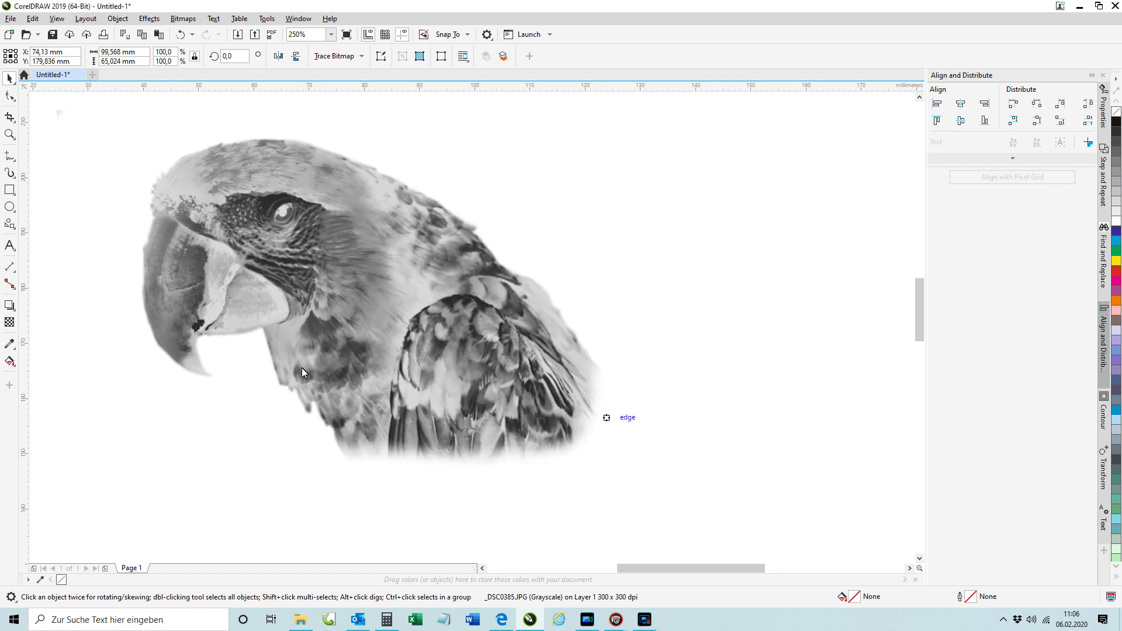
Zoom out and shift the grayscale parrot slightly left and down
scroll(238, 338, down, 2)
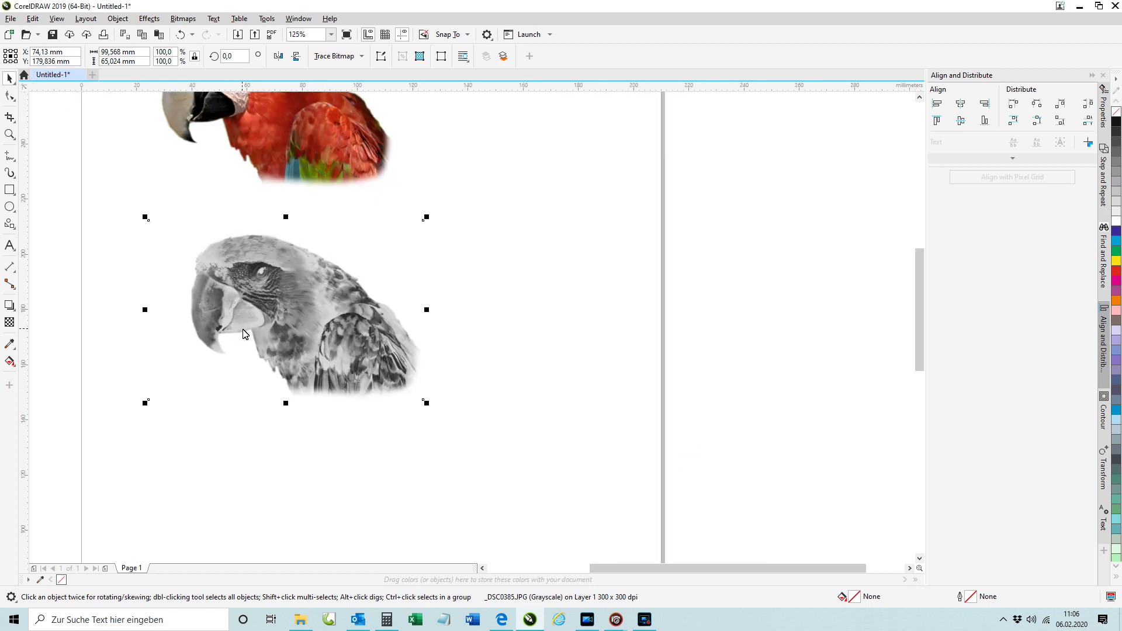
scroll(244, 334, down, 2)
drag(282, 314, 273, 325)
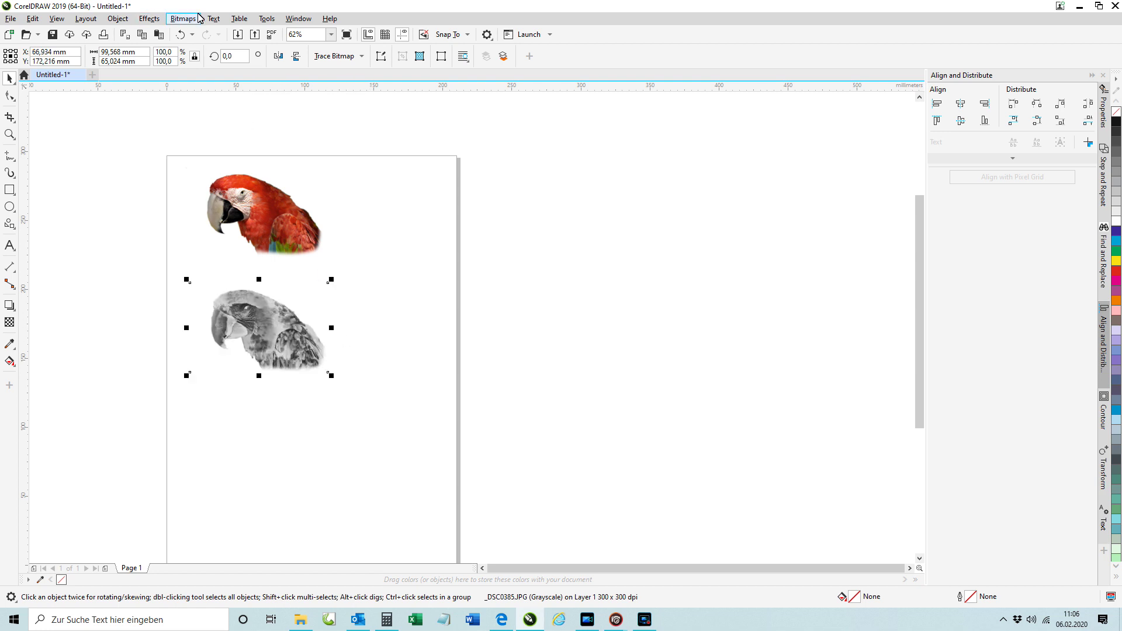
Convert the parrot to a 120 dpi Grayscale (8-bit) bitmap with no transparent background
click(182, 23)
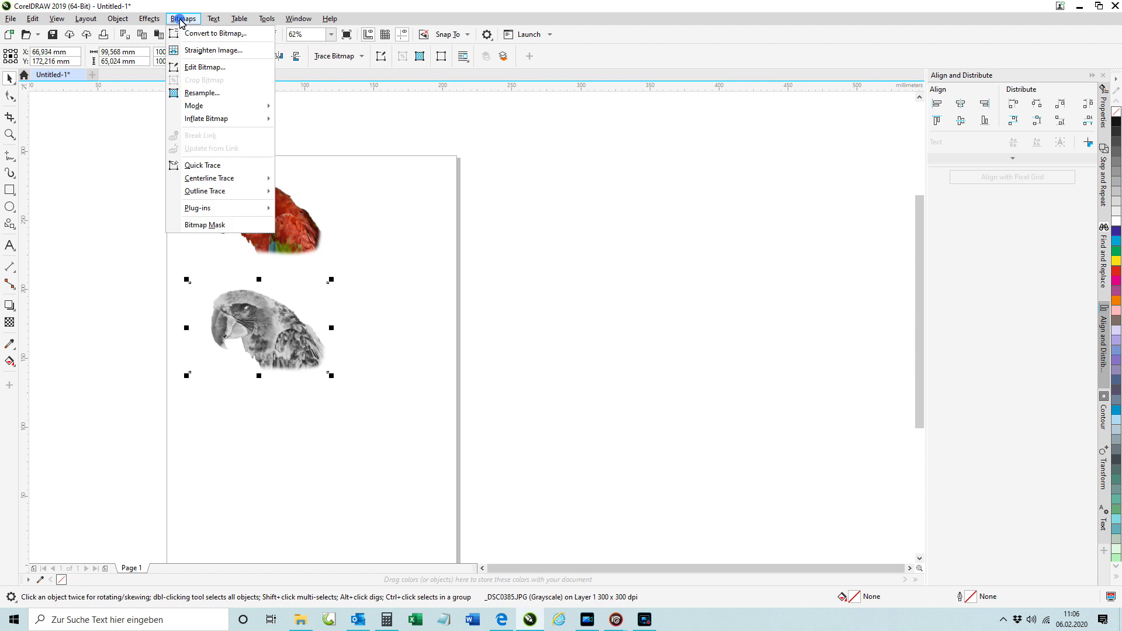
click(198, 39)
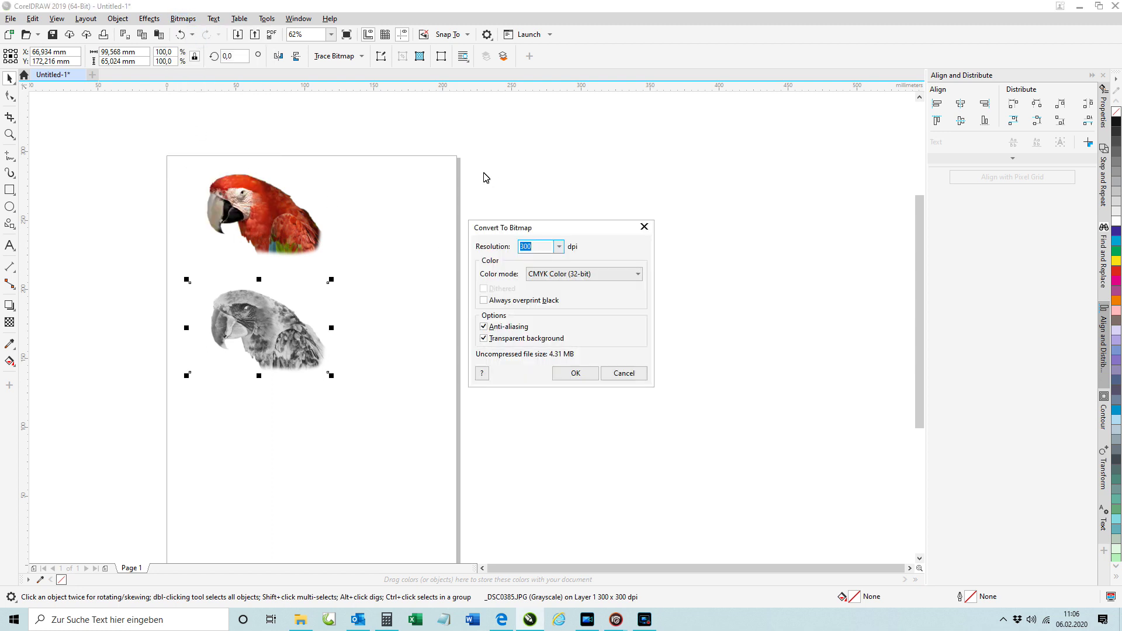
click(485, 340)
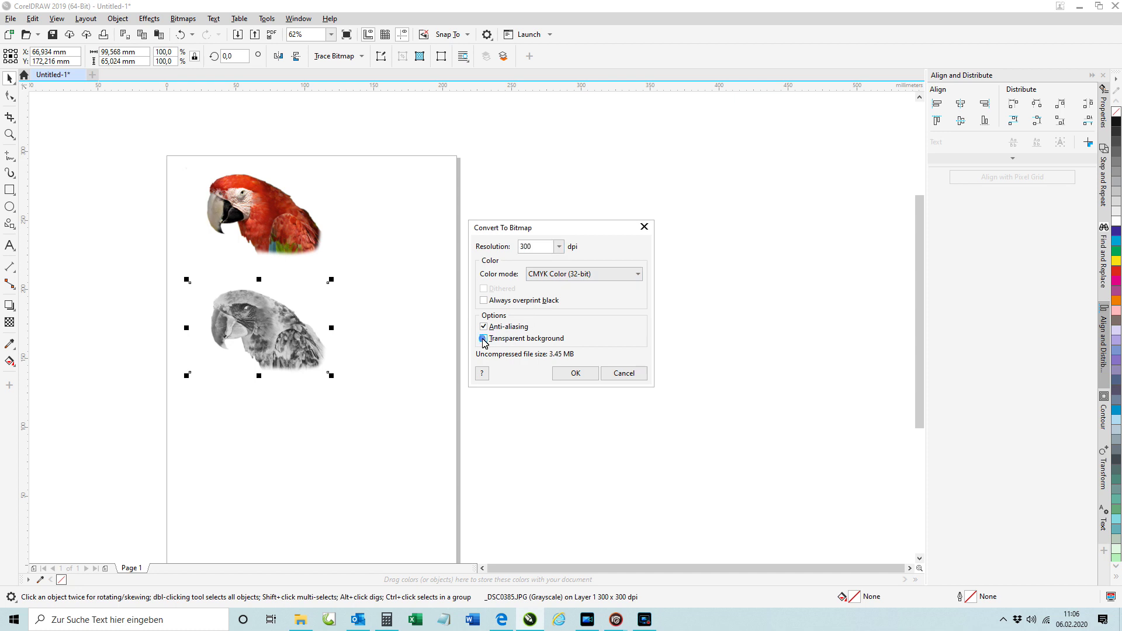
double_click(538, 250)
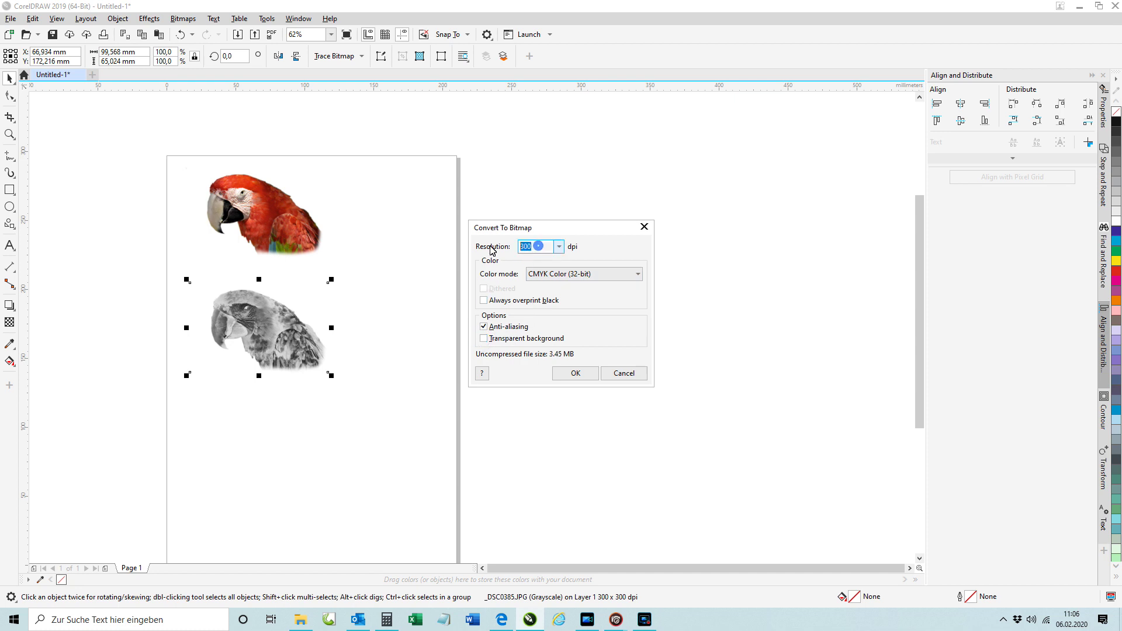
text(120)
click(640, 279)
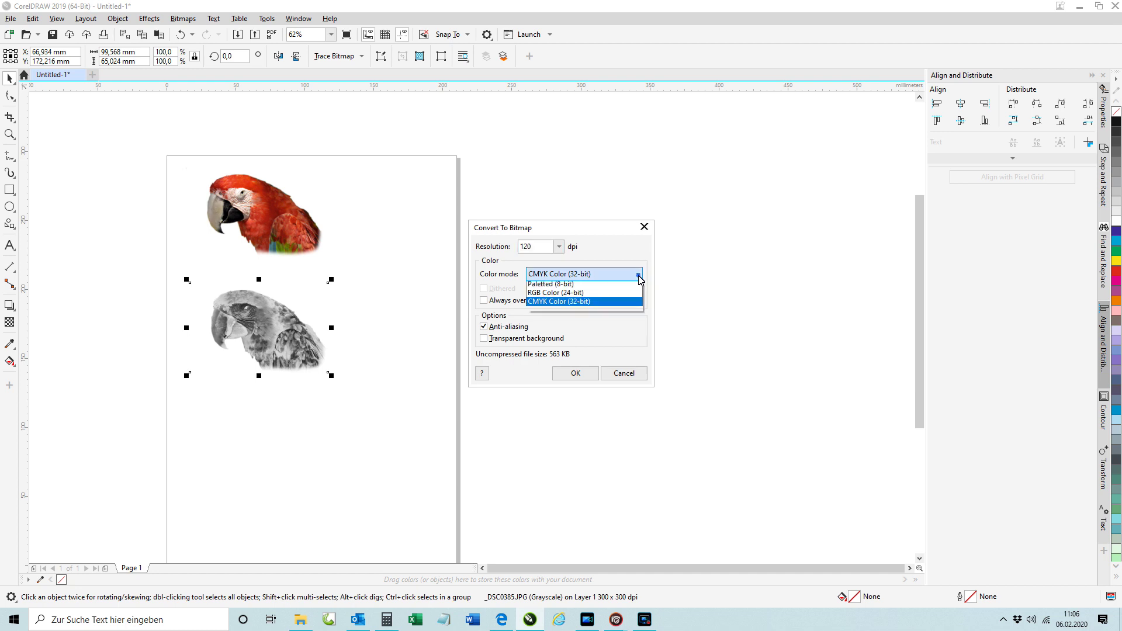
click(603, 305)
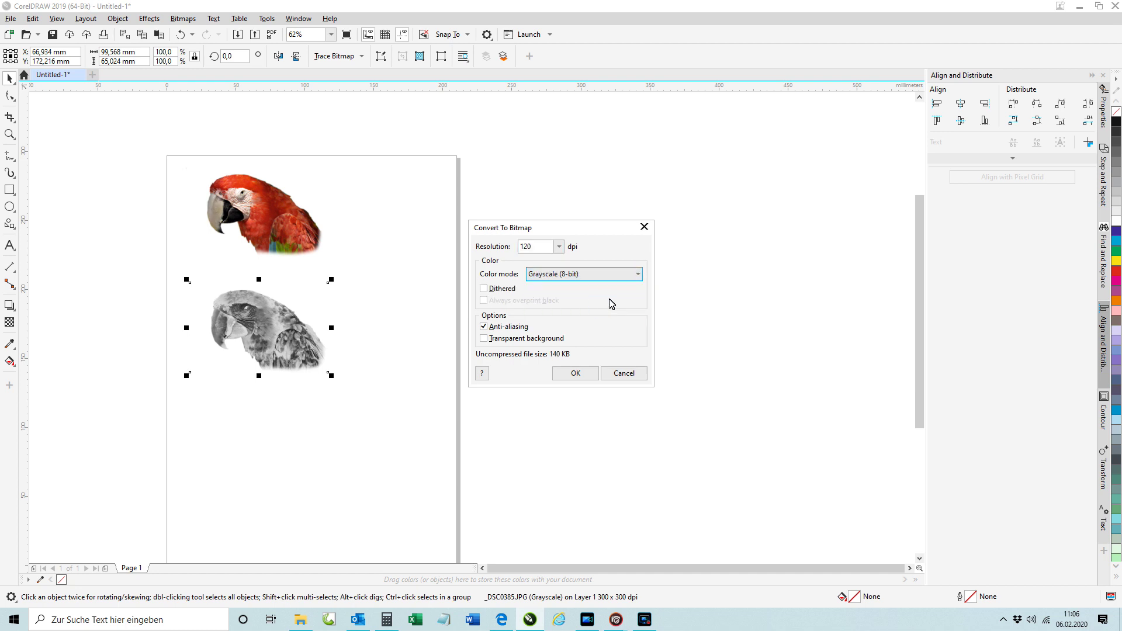
click(587, 377)
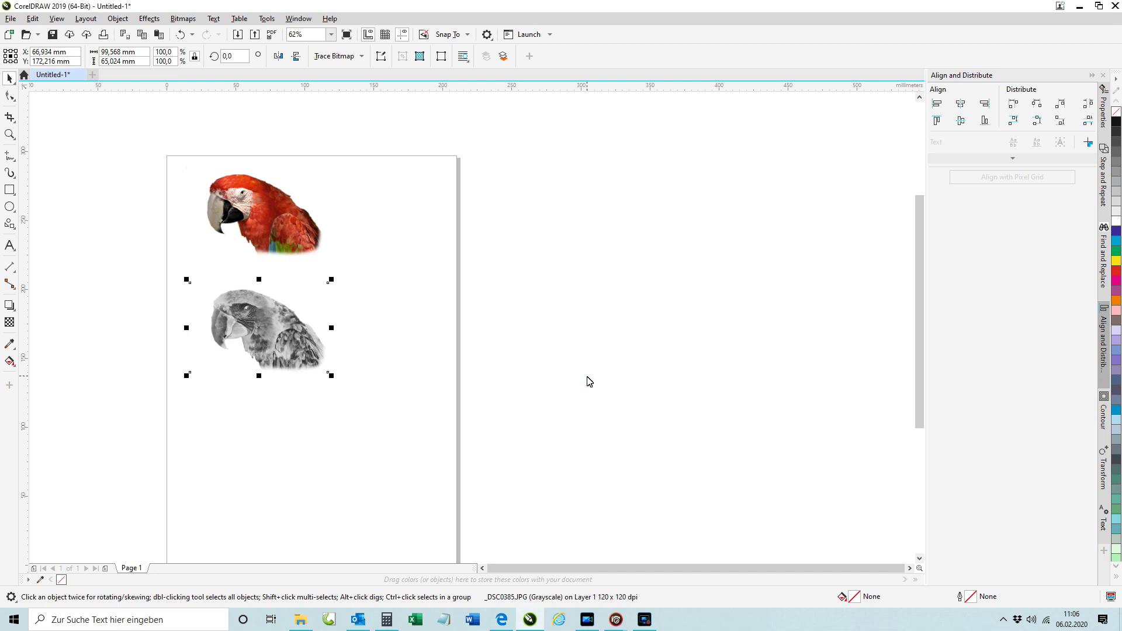
Start a 1-bit conversion of the parrot using the Jarvis conversion method
click(183, 18)
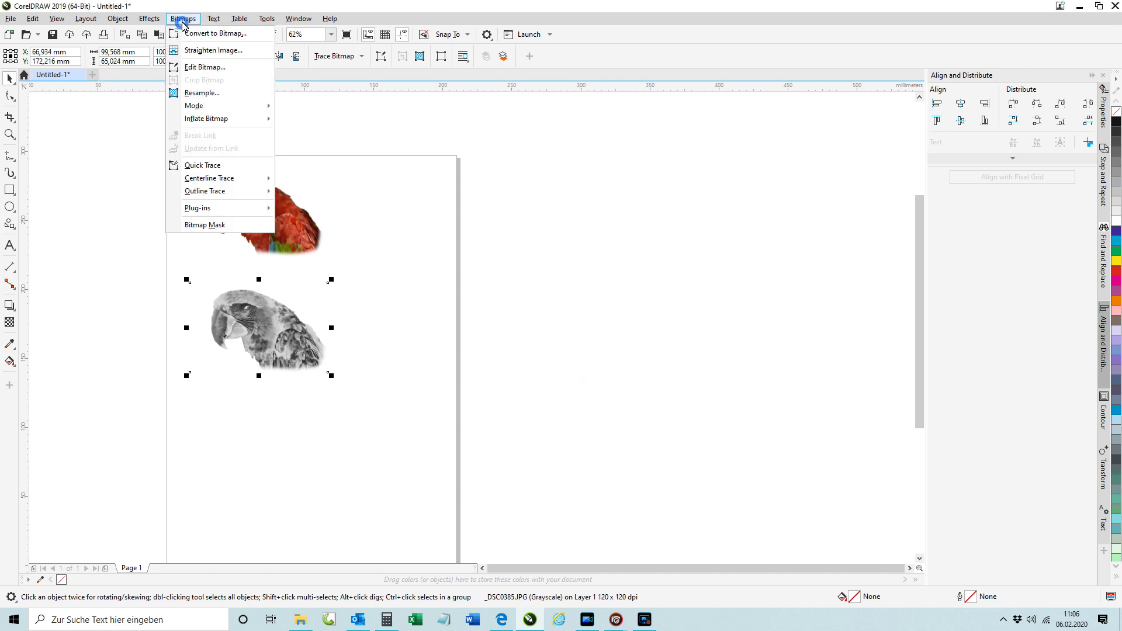
mouse_move(195, 106)
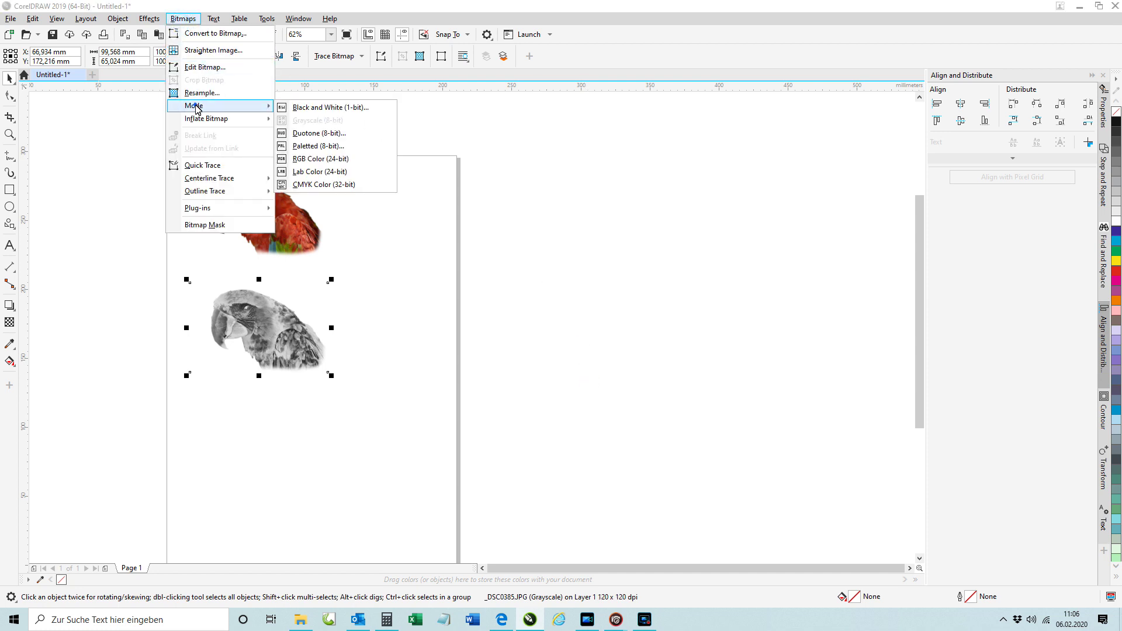
click(334, 108)
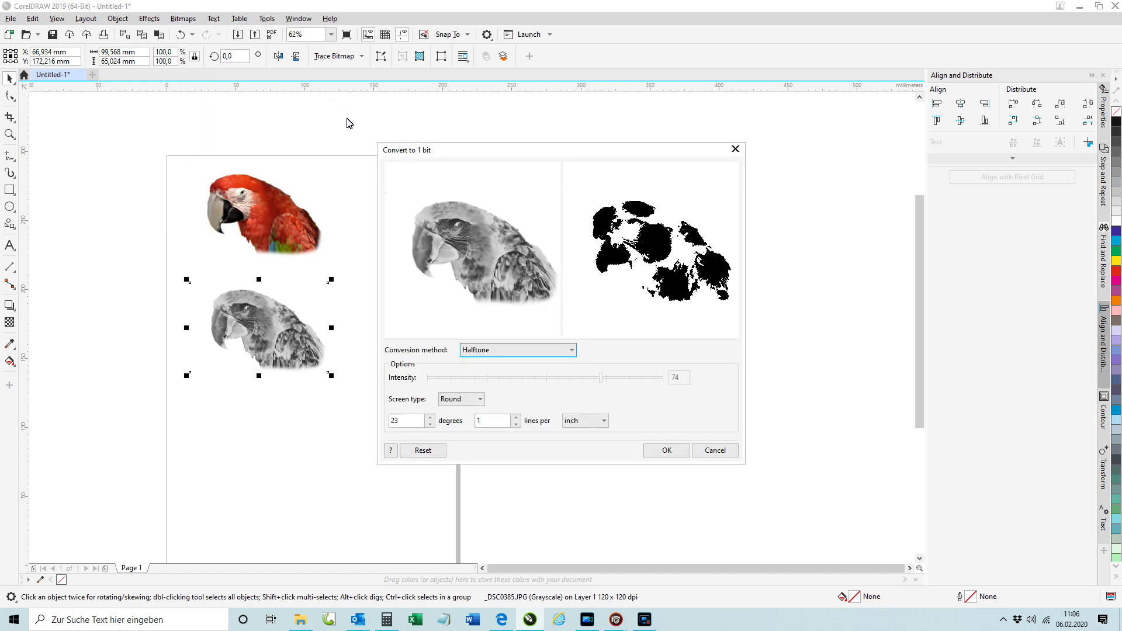
click(571, 352)
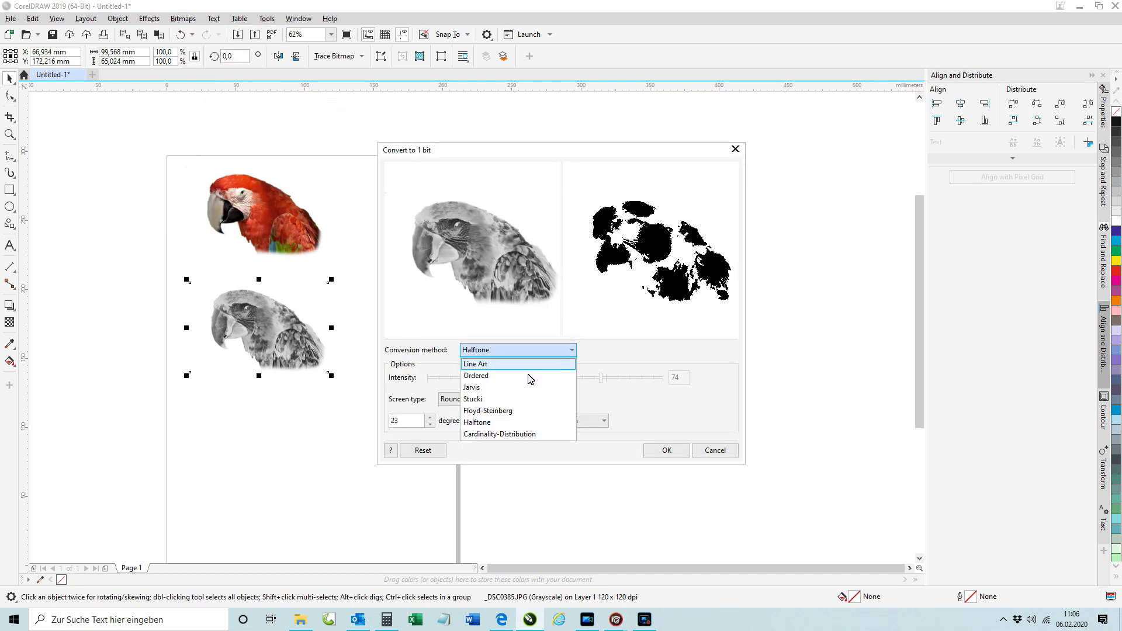
click(504, 388)
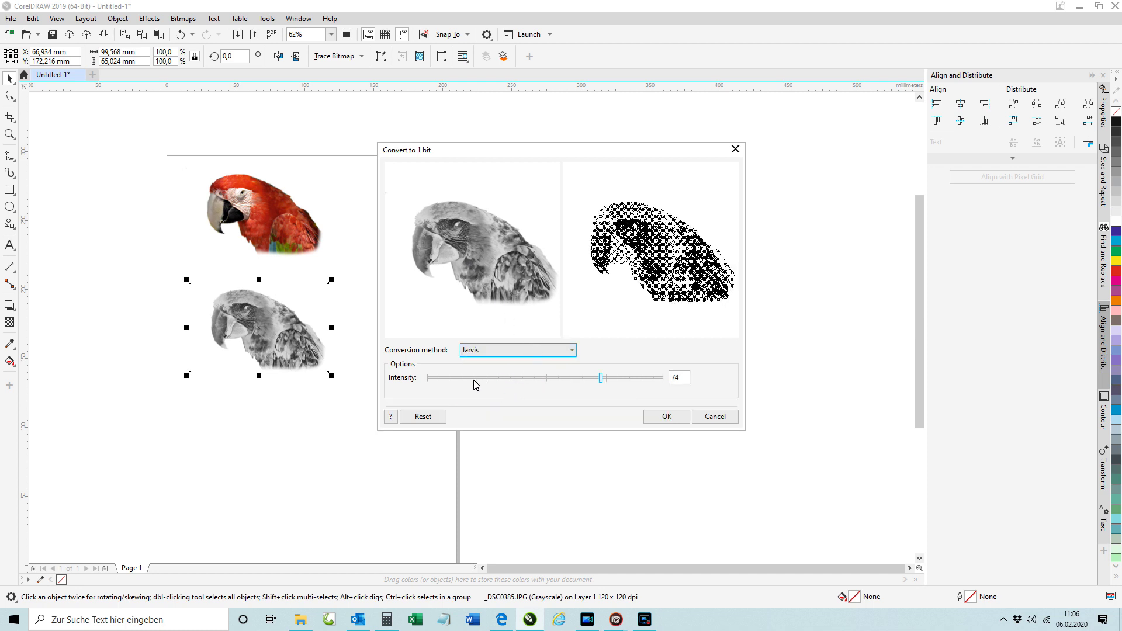
Tune the Intensity slider for a darker dither and apply the 1-bit Jarvis conversion
drag(602, 384, 454, 385)
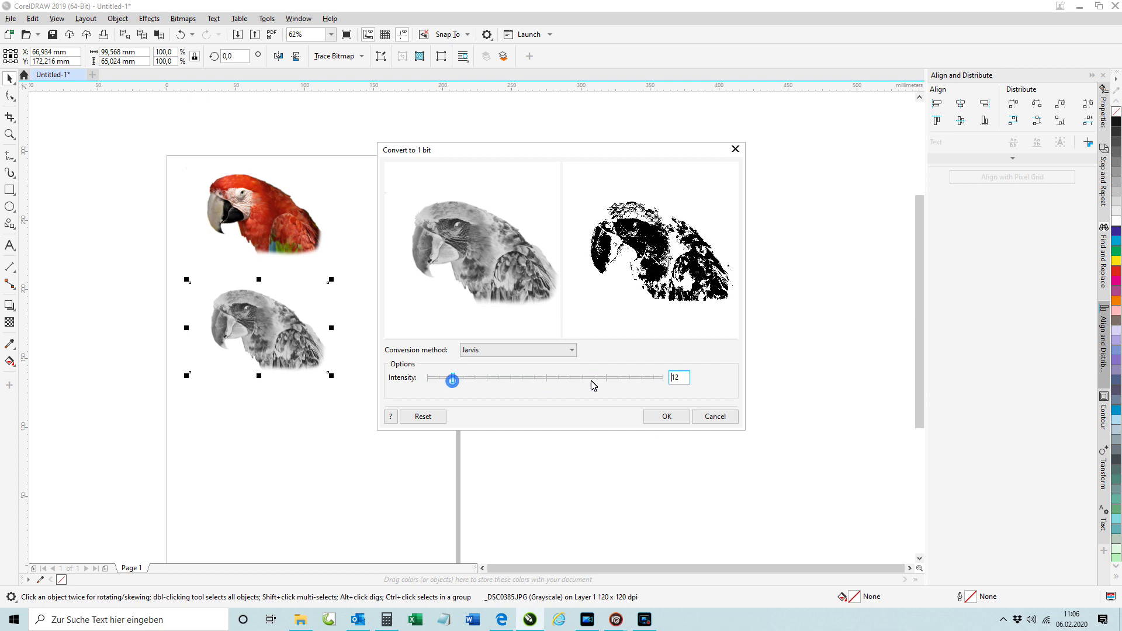
click(454, 383)
drag(454, 382, 610, 388)
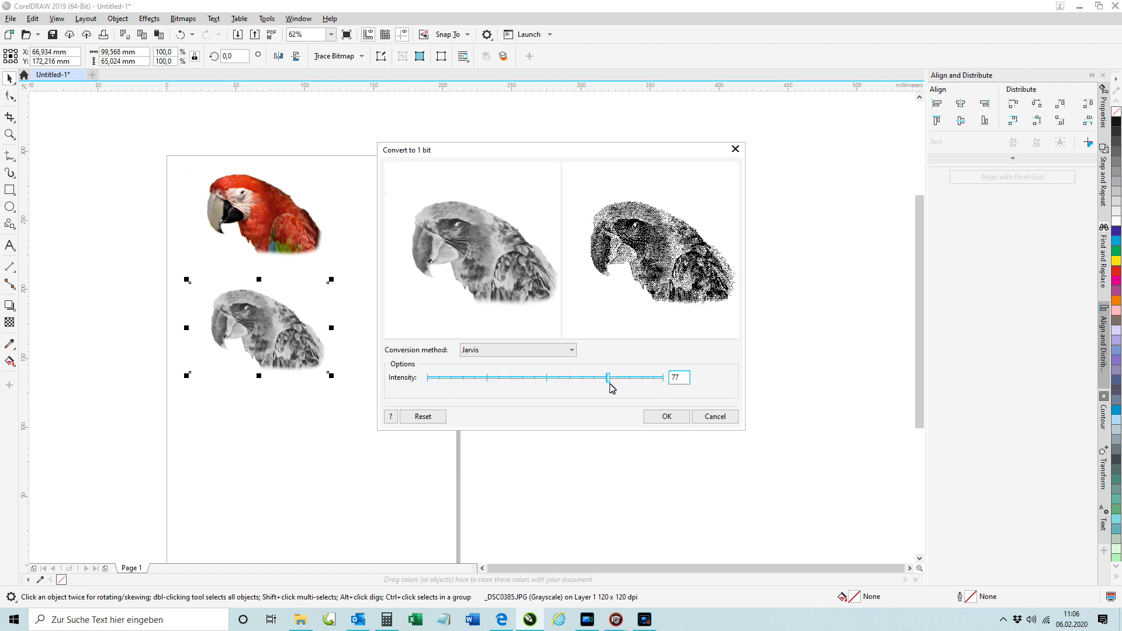
click(613, 387)
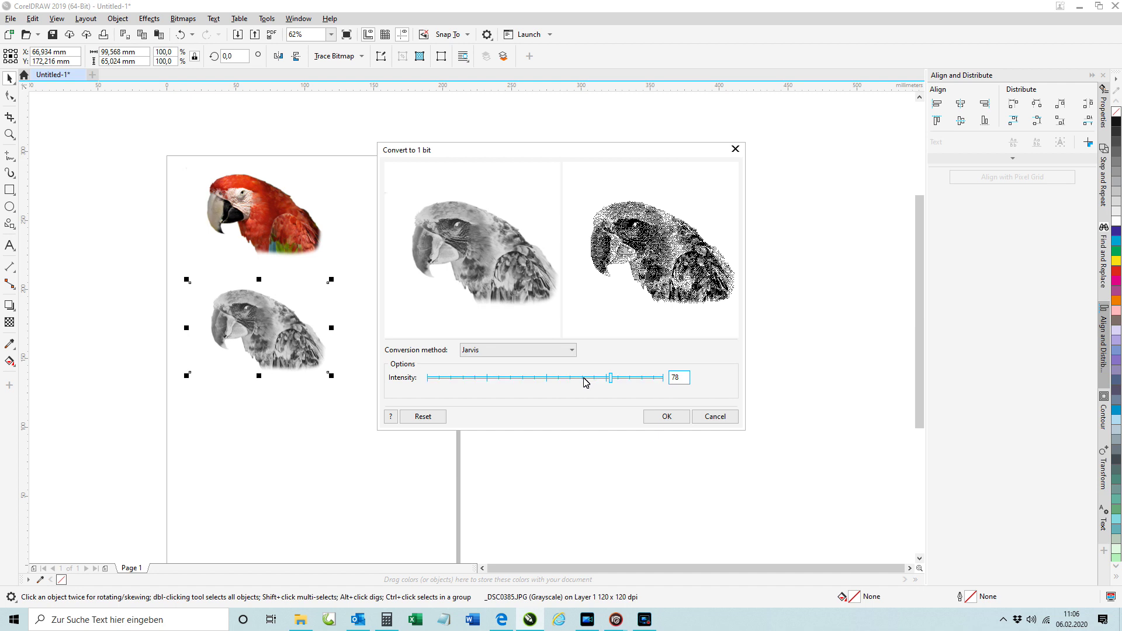
mouse_move(613, 383)
mouse_down()
mouse_move(576, 383)
mouse_move(599, 379)
mouse_up()
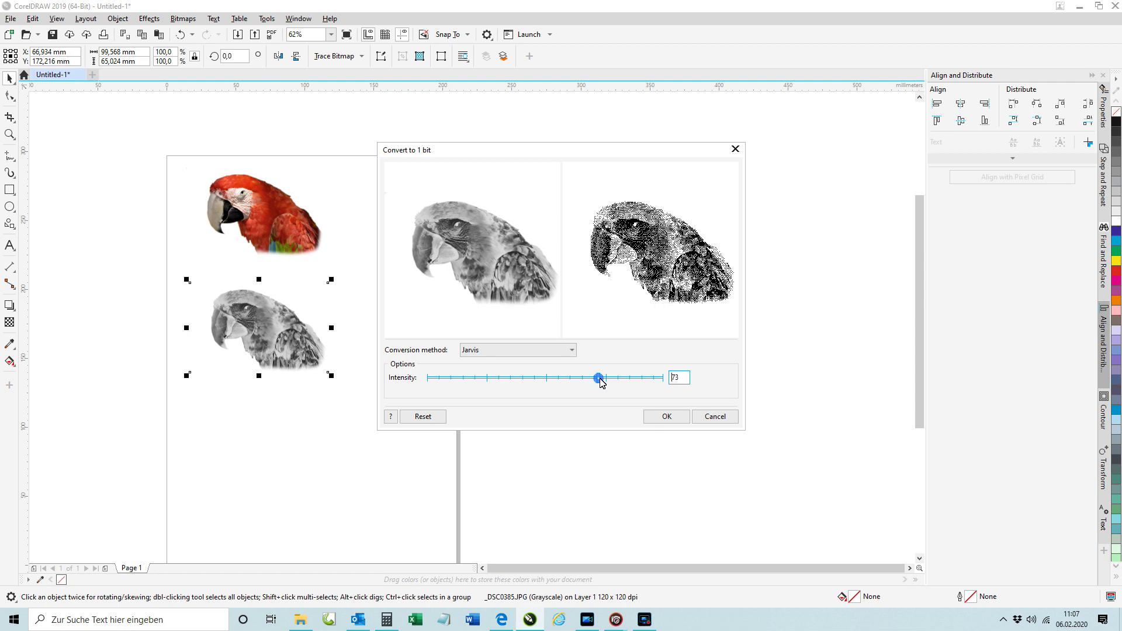
click(666, 417)
scroll(259, 328, up, 4)
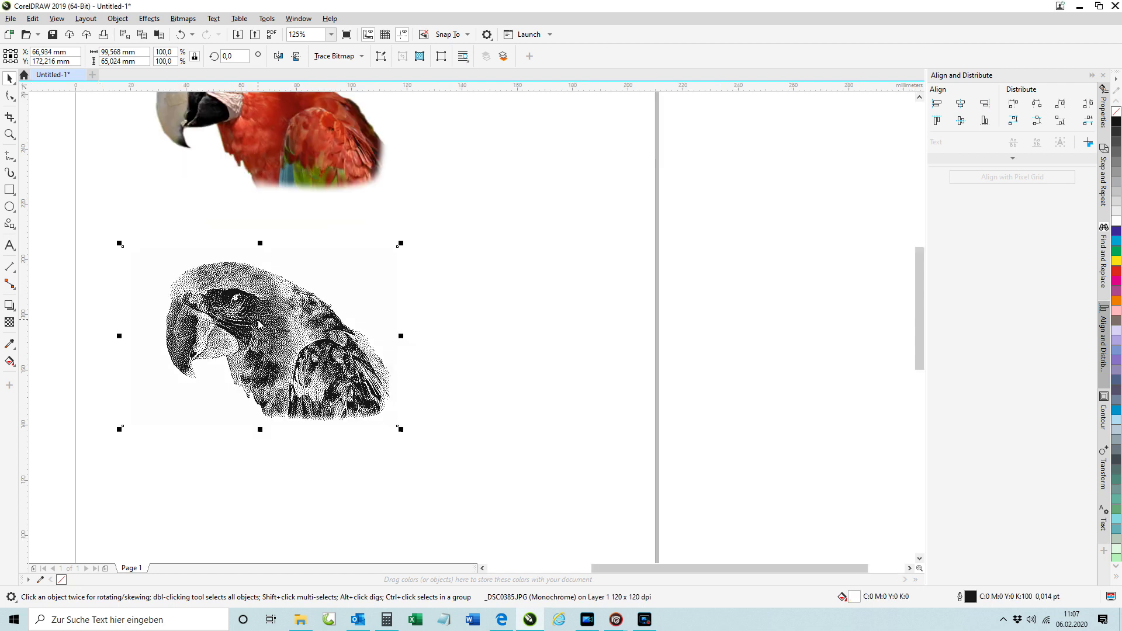
Switch the view to Normal mode and zoom to inspect the parrot's dither pixels
click(89, 21)
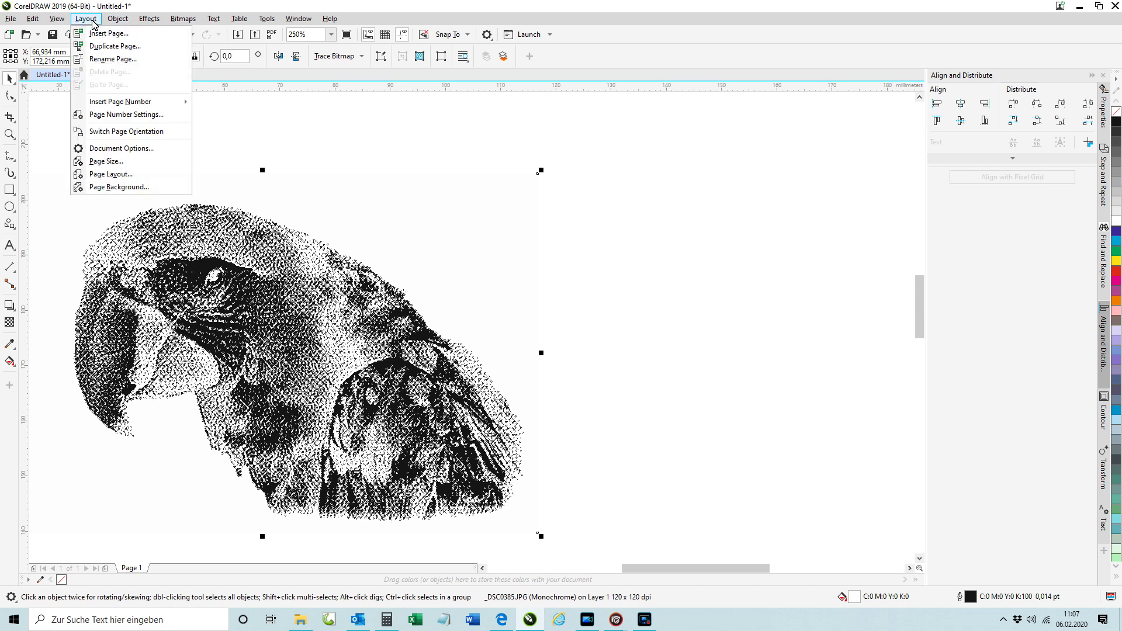
mouse_move(64, 21)
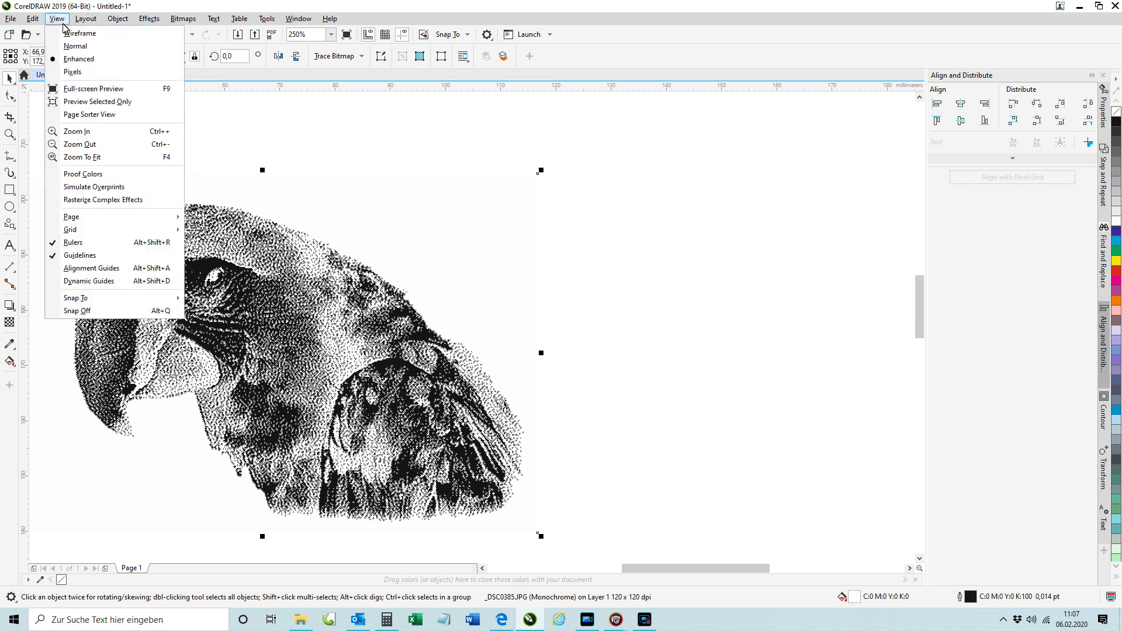
click(67, 46)
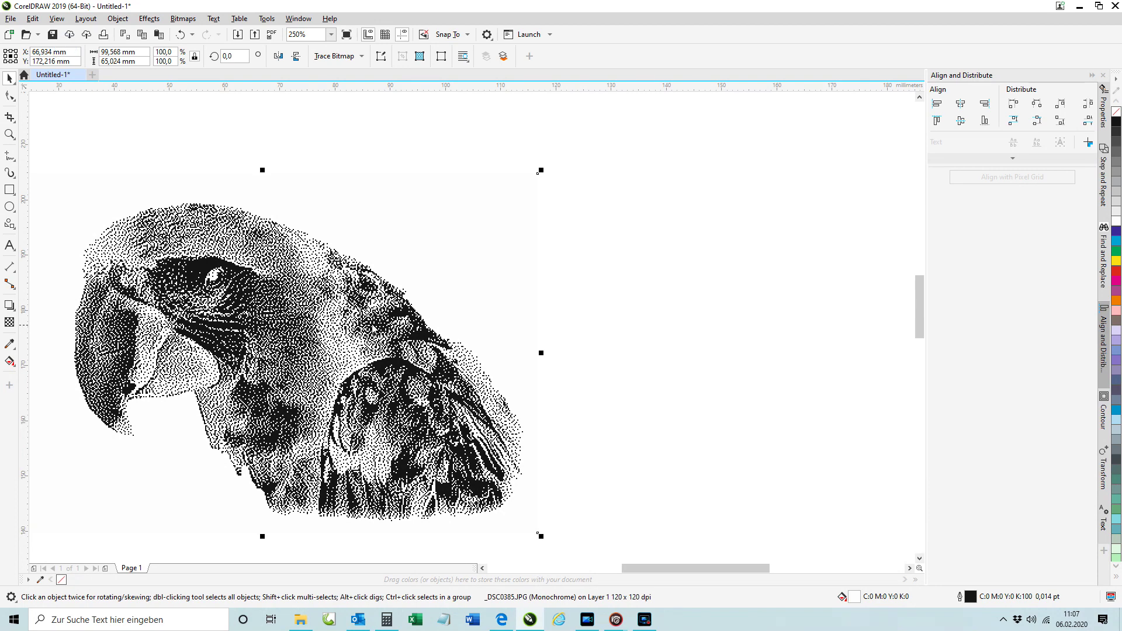
scroll(405, 207, up, 3)
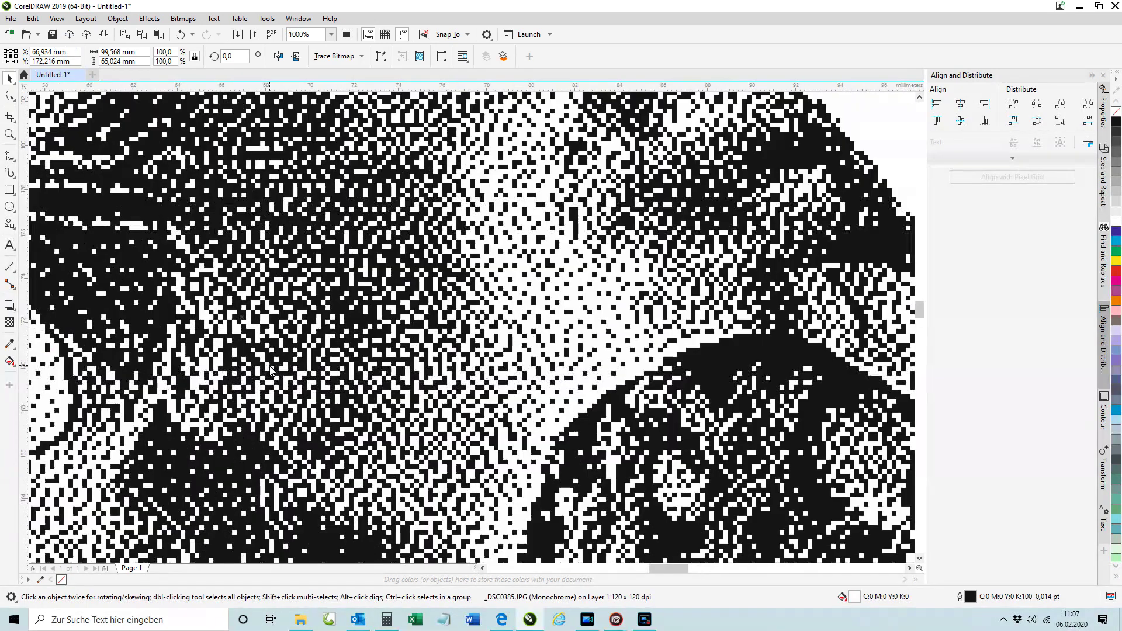
scroll(405, 207, down, 2)
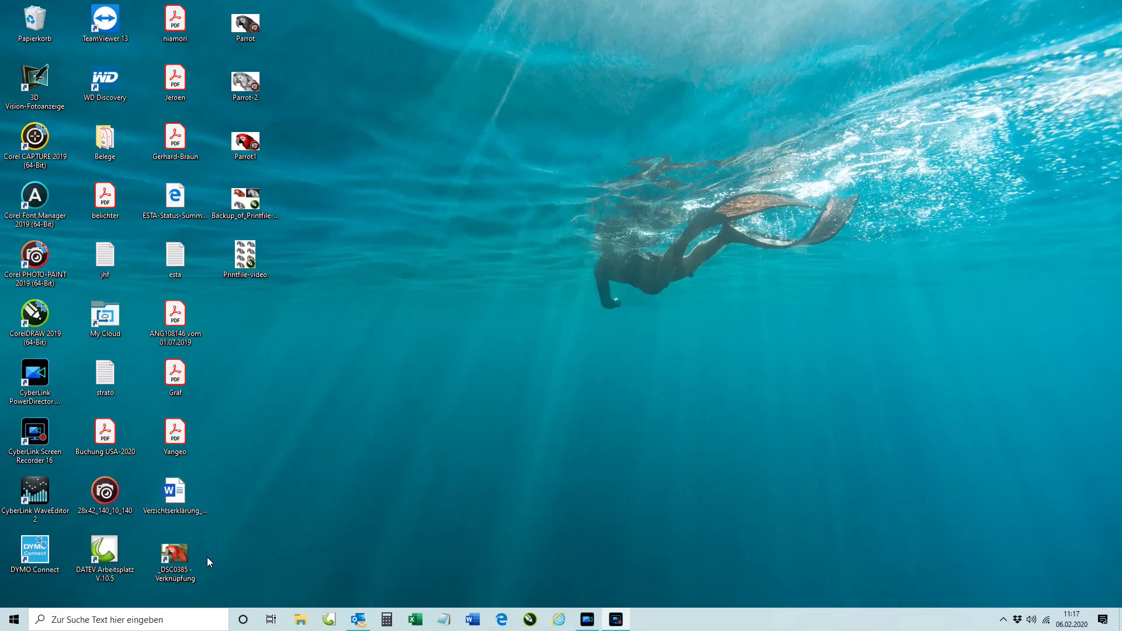
Search 'drucker', open Drucker & Scanner, and open Verwalten for the EPSON ET-14000 Series
click(126, 622)
text(drucker)
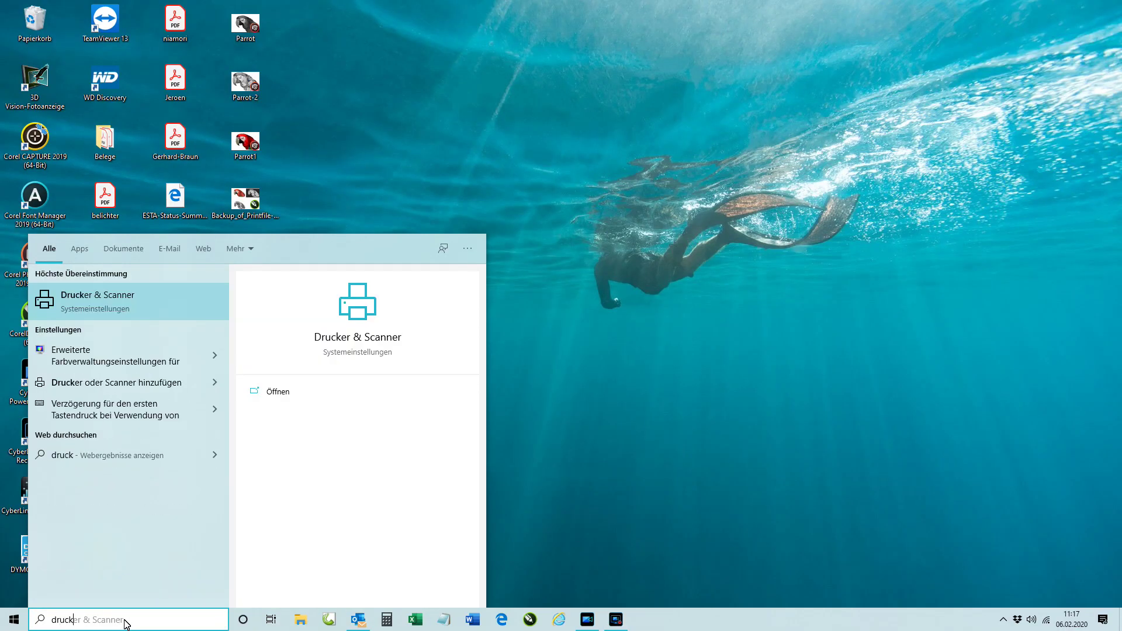
click(125, 303)
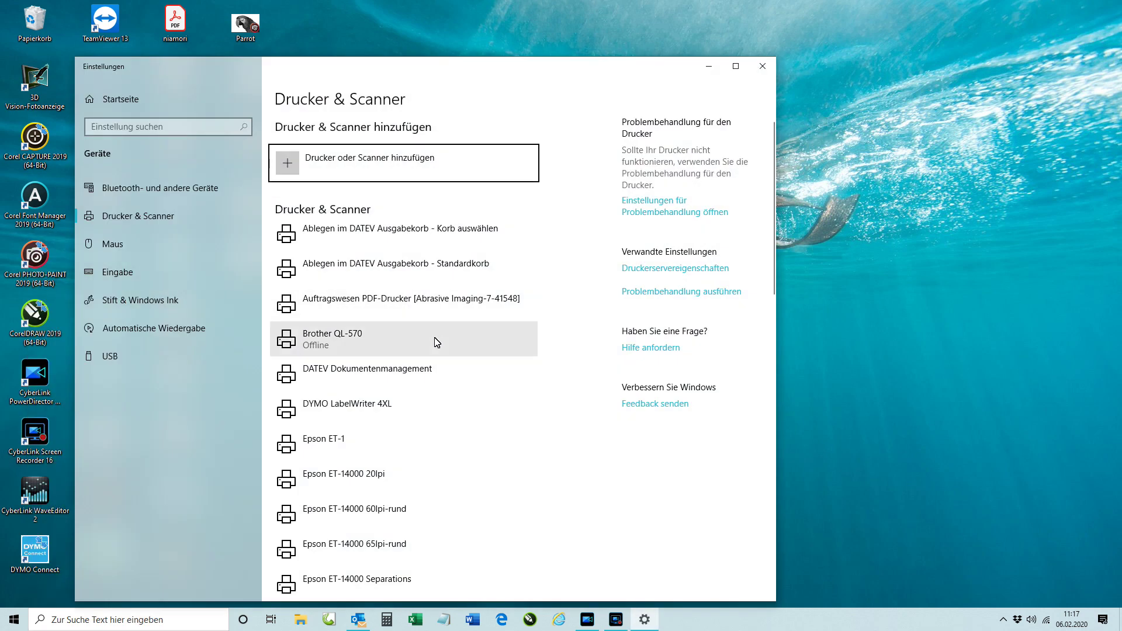
scroll(356, 432, down, 3)
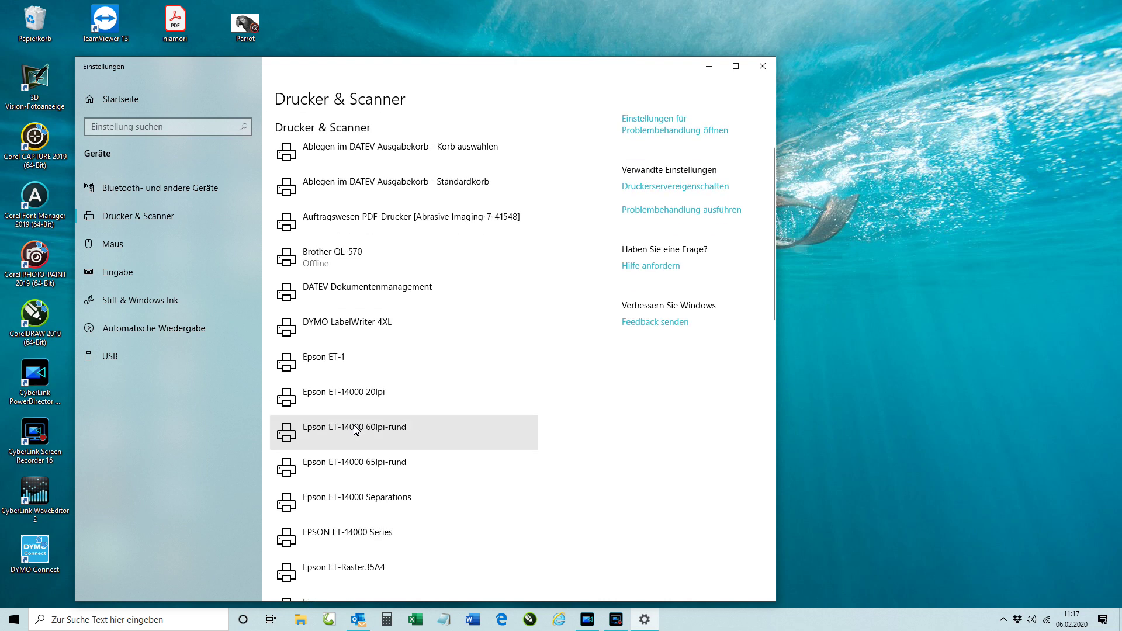
scroll(580, 407, down, 2)
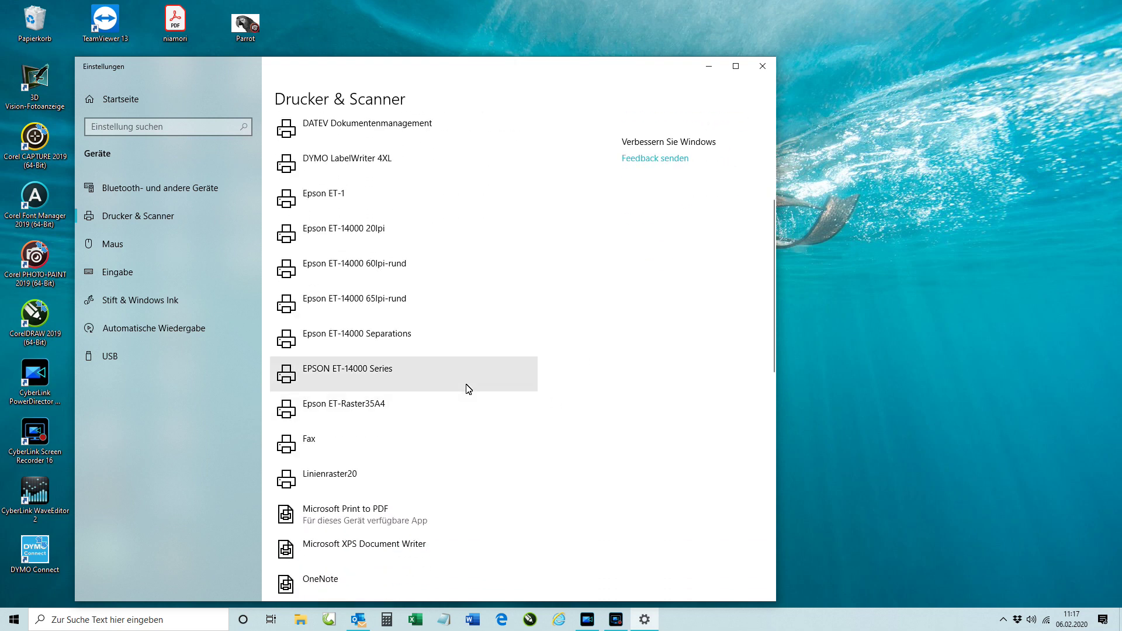
click(337, 372)
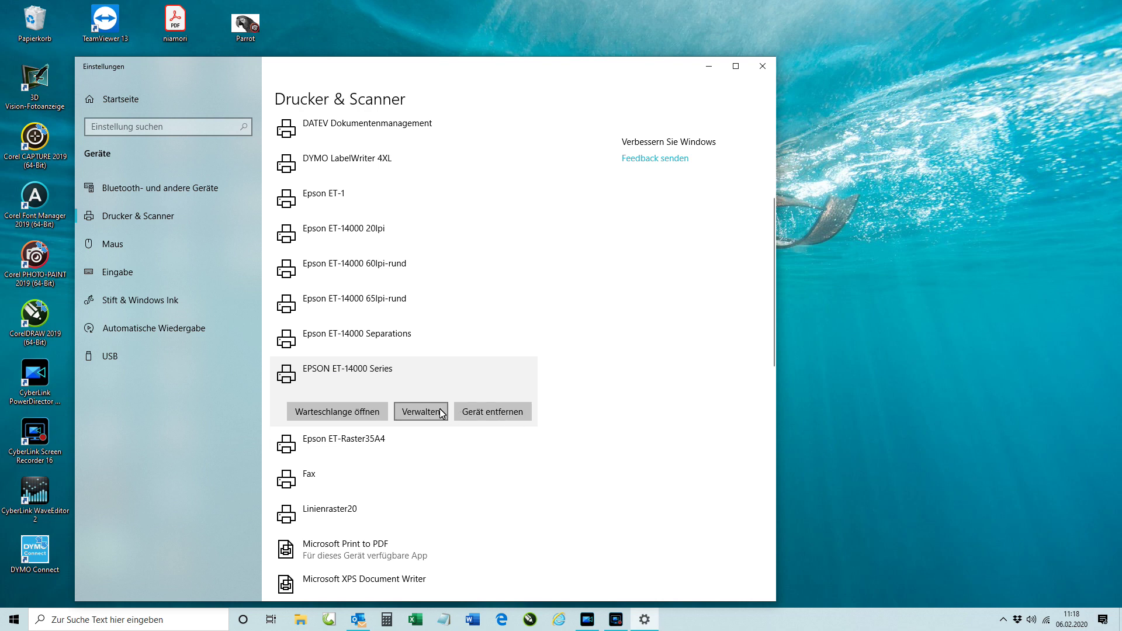
click(421, 412)
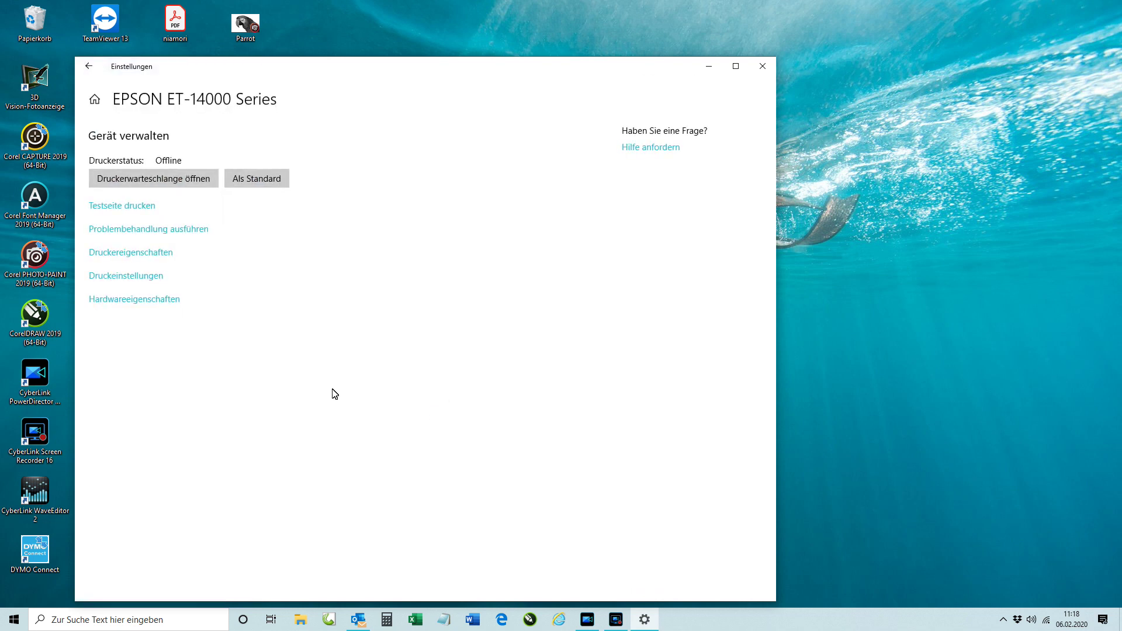
In Druckeinstellungen, choose Epson Premium Glossy media and Weitere Einstellungen (Extra fein) quality
click(128, 277)
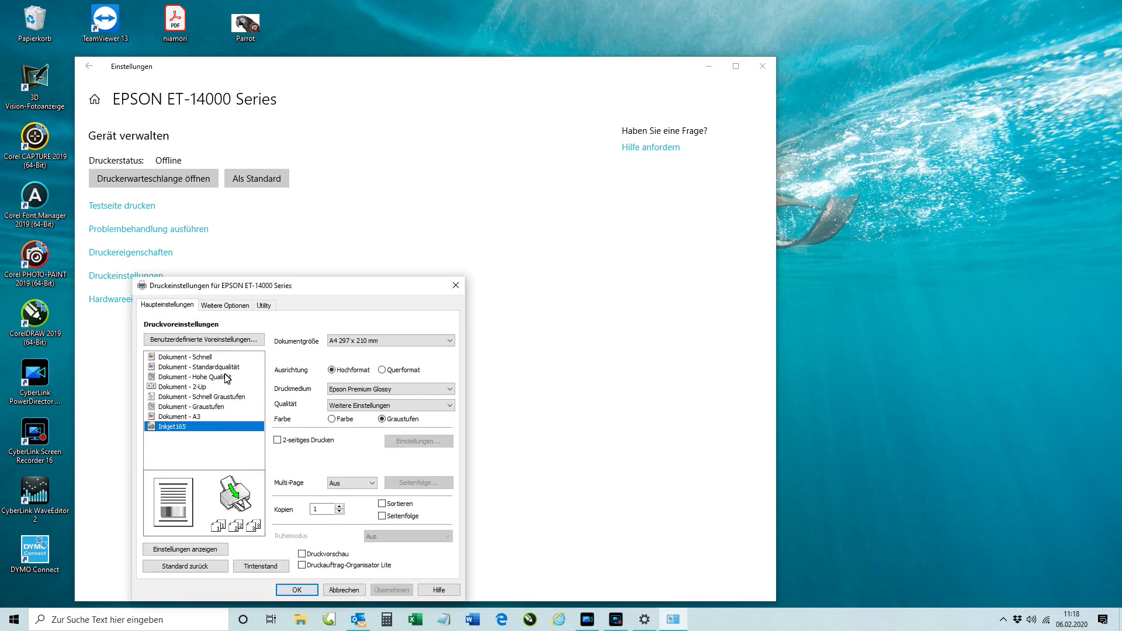
click(199, 367)
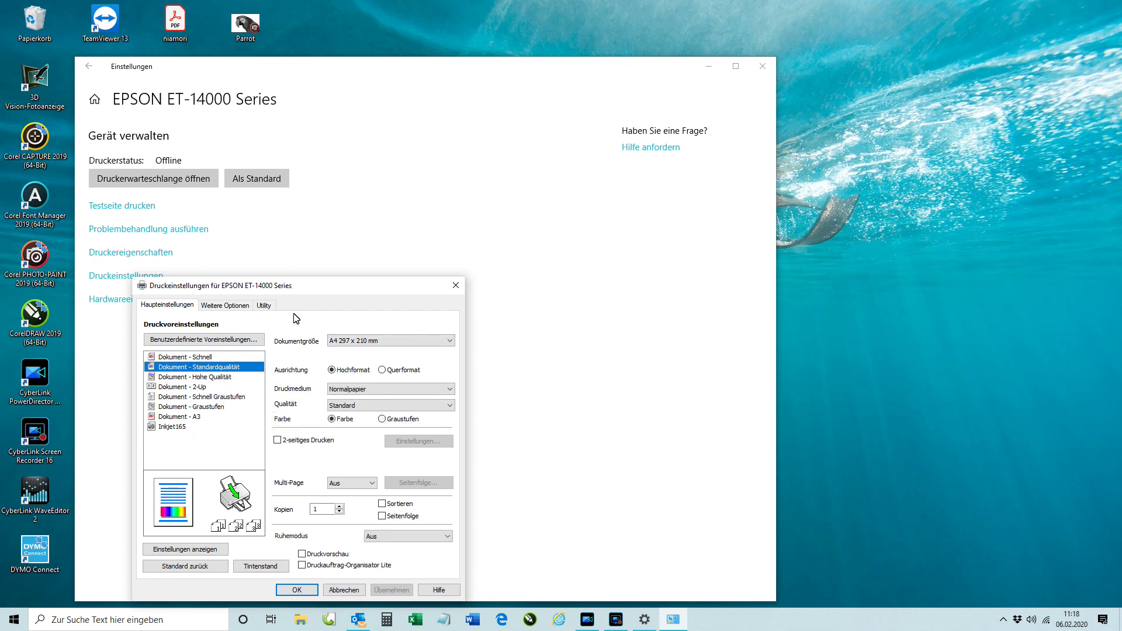
click(452, 389)
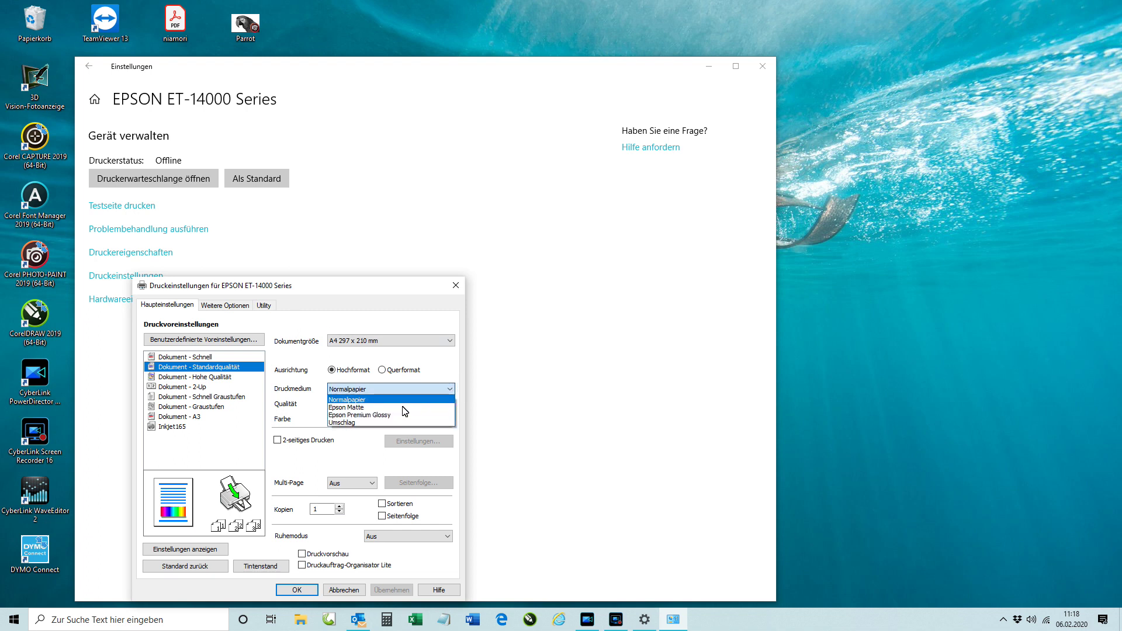
click(356, 414)
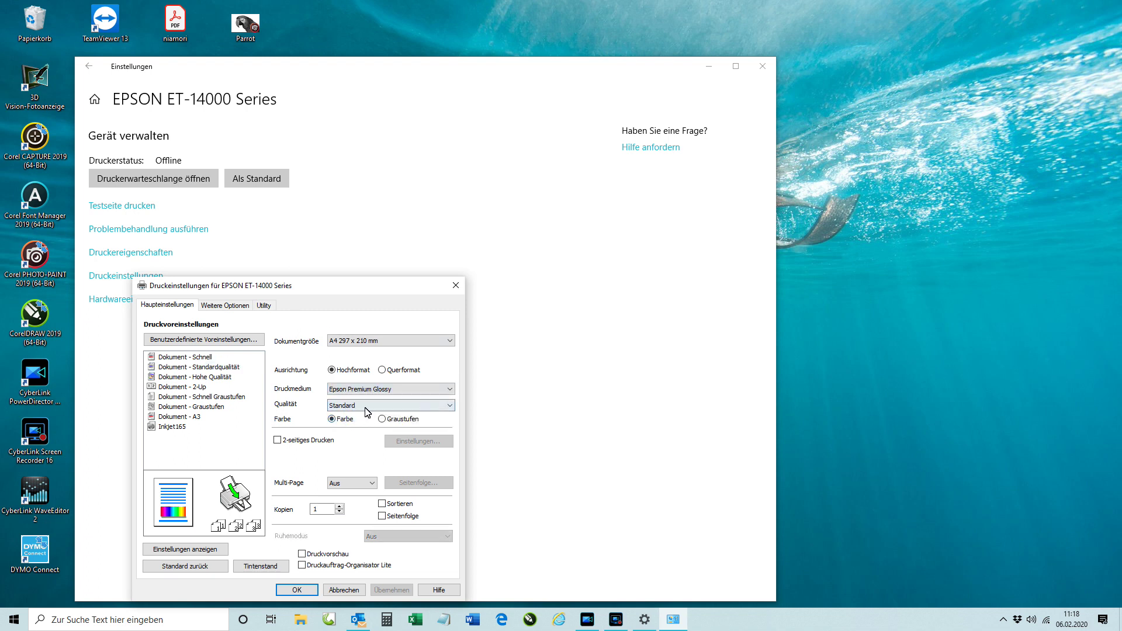
click(362, 405)
click(359, 431)
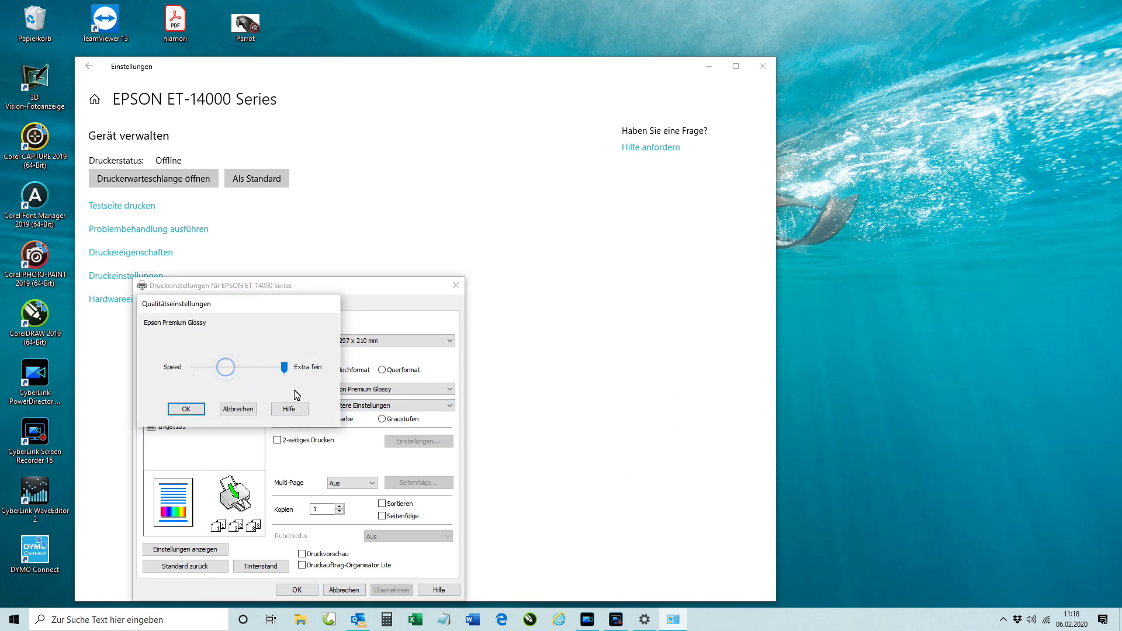
click(186, 409)
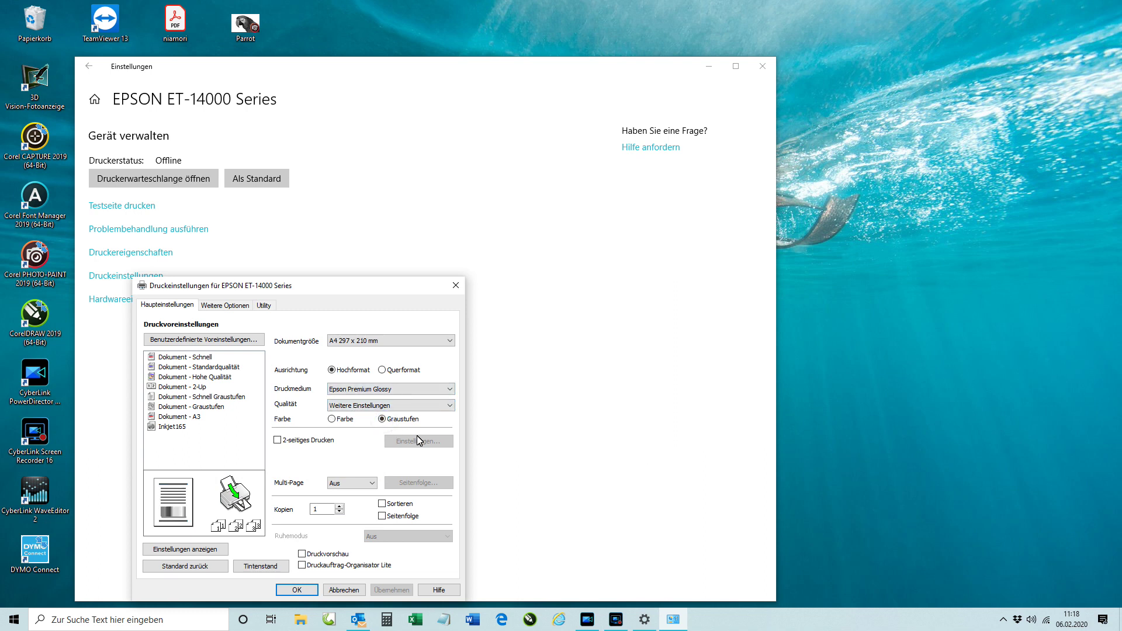
Under Weitere Optionen > Erweitert, lower Helligkeit to -25 and confirm
click(234, 306)
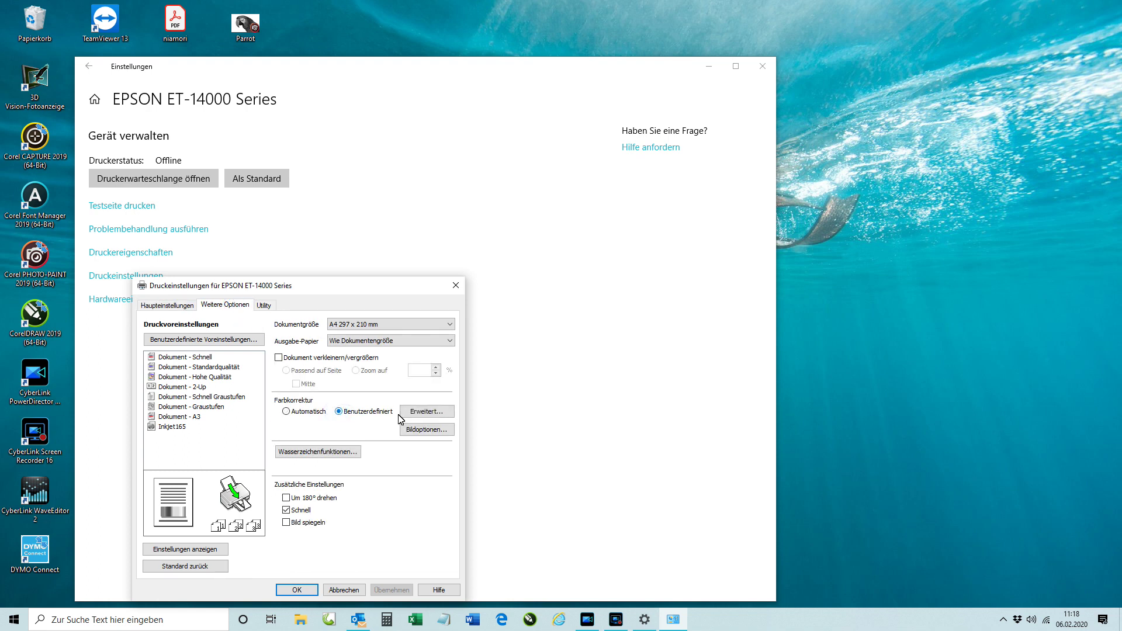
click(425, 412)
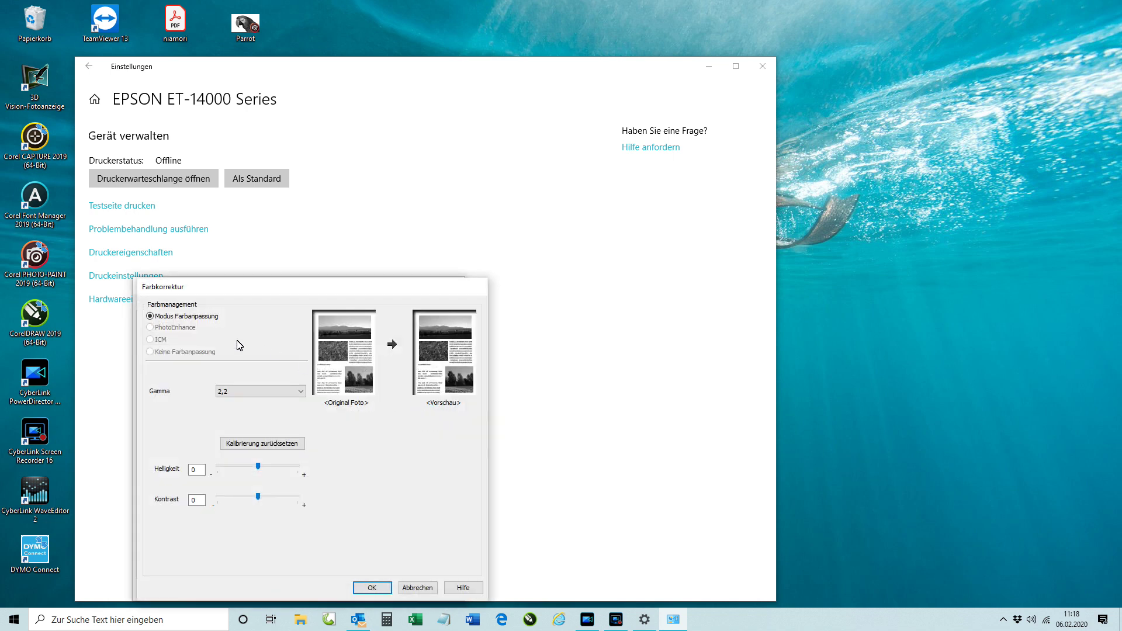
drag(259, 467, 190, 474)
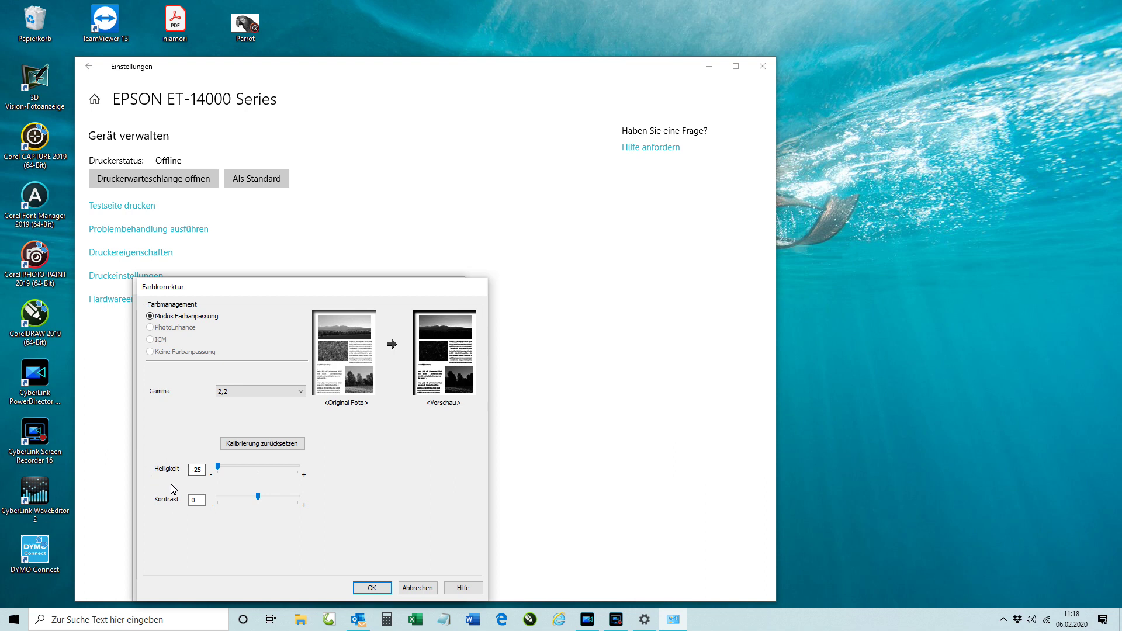
click(383, 588)
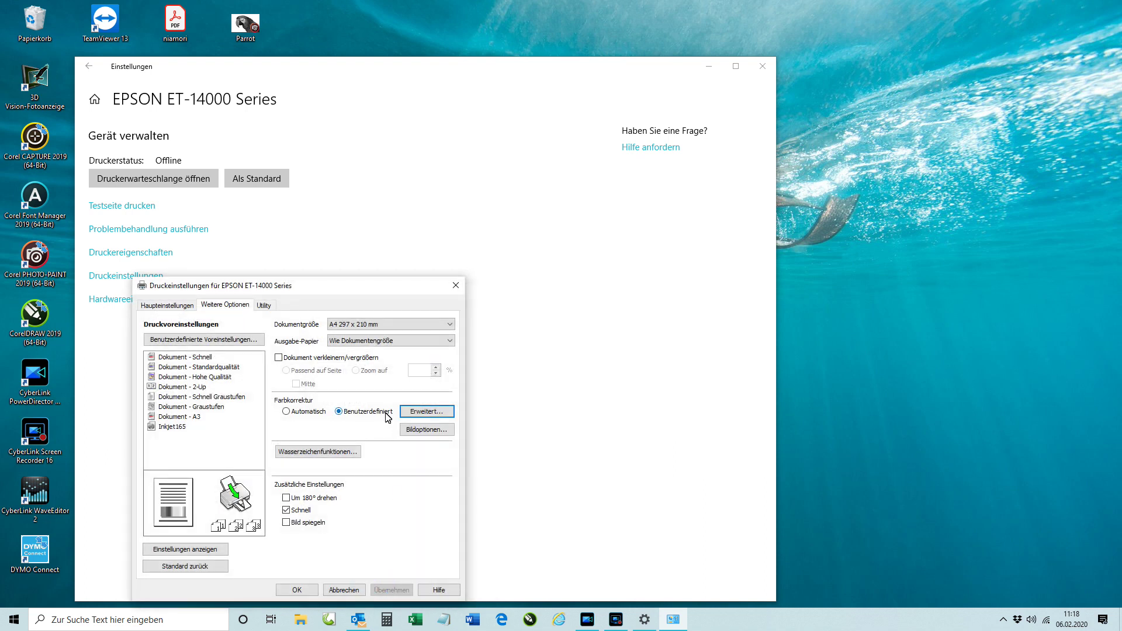